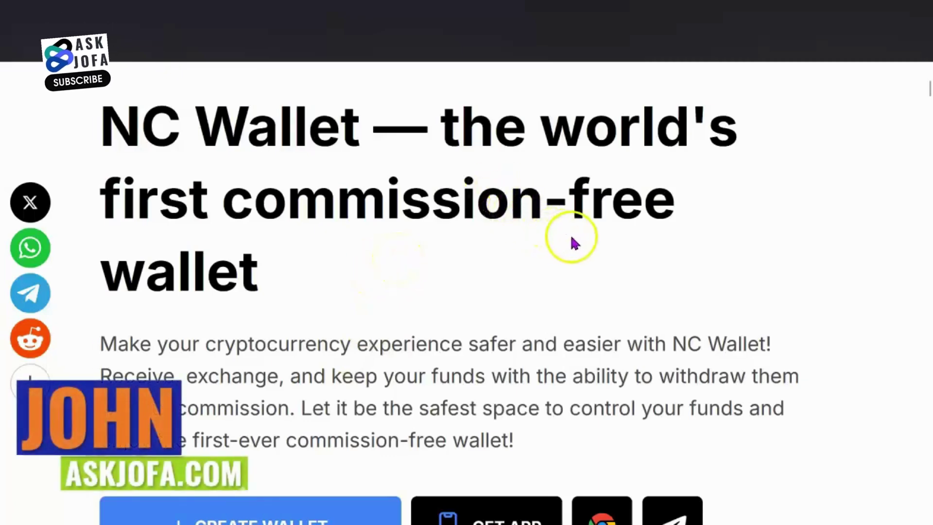
- Scroll through NC Wallet's App Store listing, then move to its Google Play listing
{"action": "scroll", "coordinate": [571, 236], "scroll_direction": "up", "scroll_amount": 3}
{"action": "scroll", "coordinate": [571, 233], "scroll_direction": "up", "scroll_amount": 3}
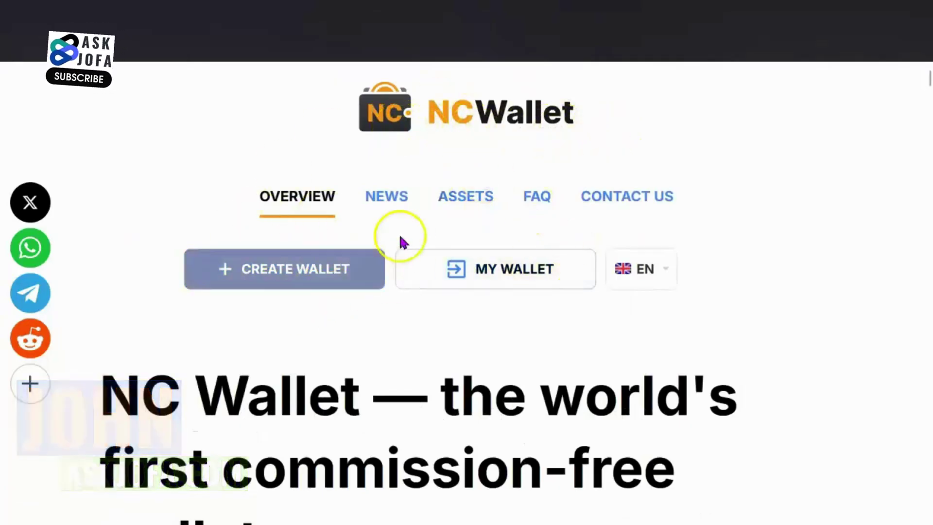
{"action": "scroll", "coordinate": [461, 352], "scroll_direction": "down", "scroll_amount": 5}
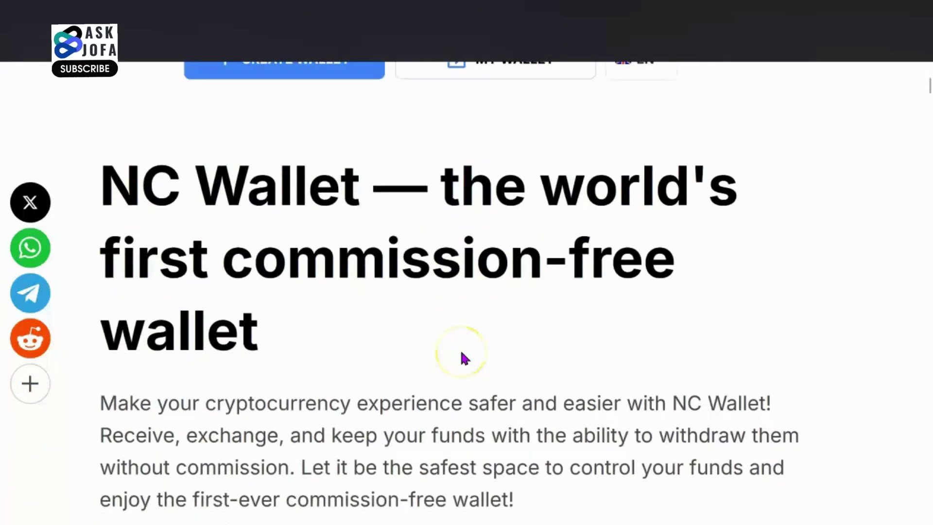
{"action": "scroll", "coordinate": [462, 358], "scroll_direction": "down", "scroll_amount": 2}
{"action": "scroll", "coordinate": [546, 364], "scroll_direction": "up", "scroll_amount": 2}
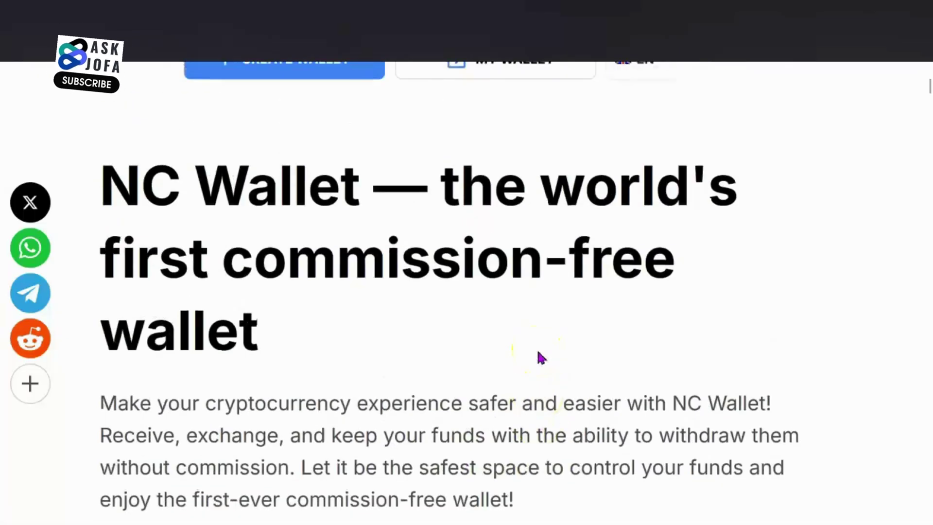
{"action": "scroll", "coordinate": [540, 358], "scroll_direction": "down", "scroll_amount": 2}
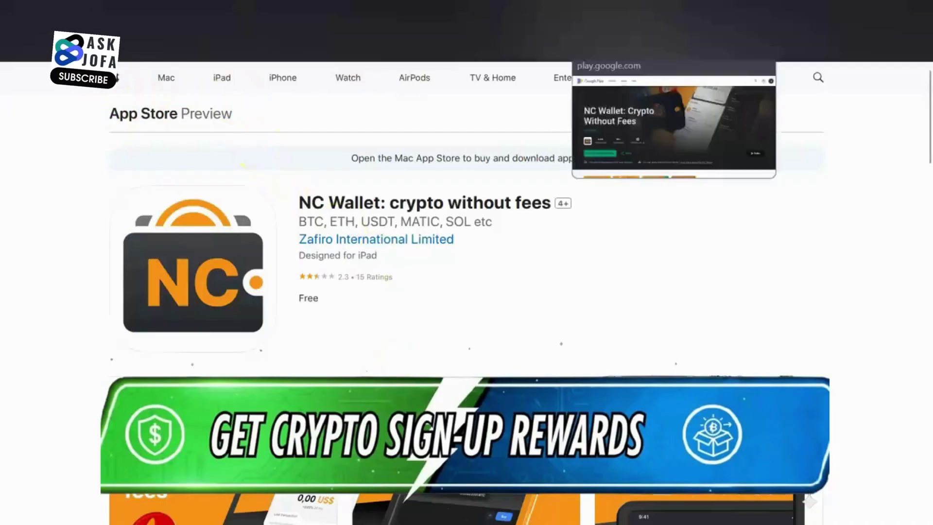
{"action": "left_click", "coordinate": [646, 51]}
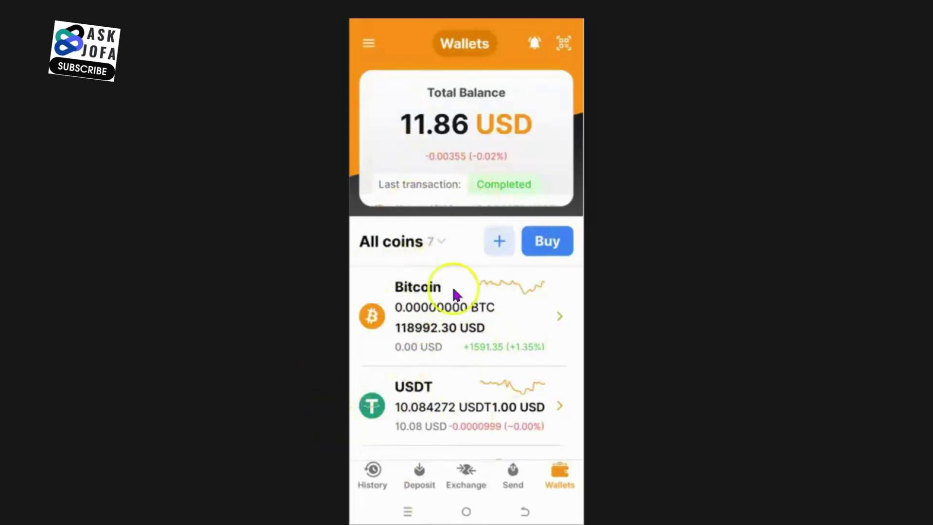
{"action": "left_click", "coordinate": [376, 481]}
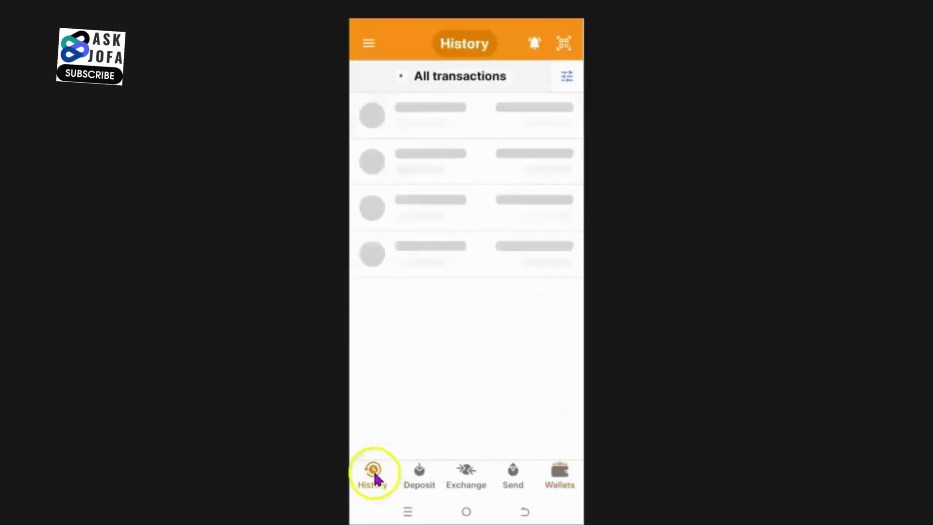
{"action": "scroll", "coordinate": [466, 272], "scroll_direction": "down", "scroll_amount": 5}
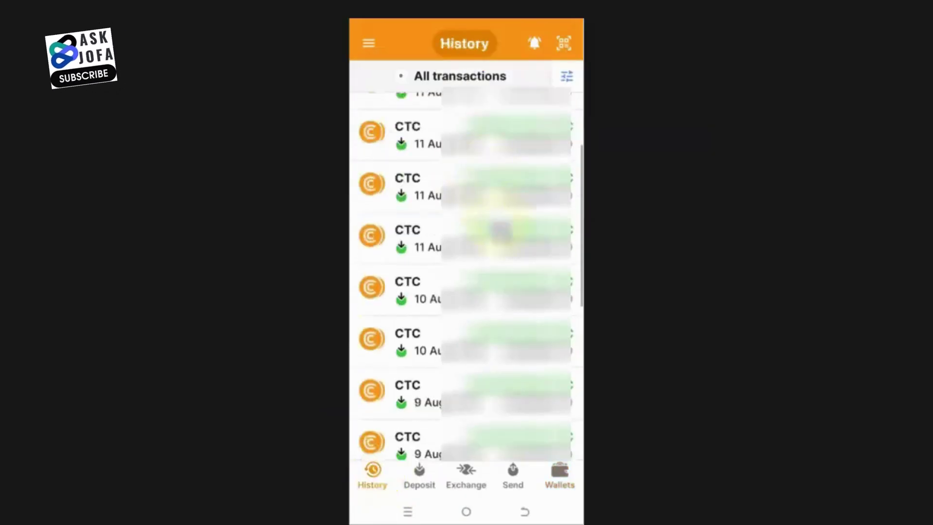
{"action": "scroll", "coordinate": [467, 272], "scroll_direction": "up", "scroll_amount": 5}
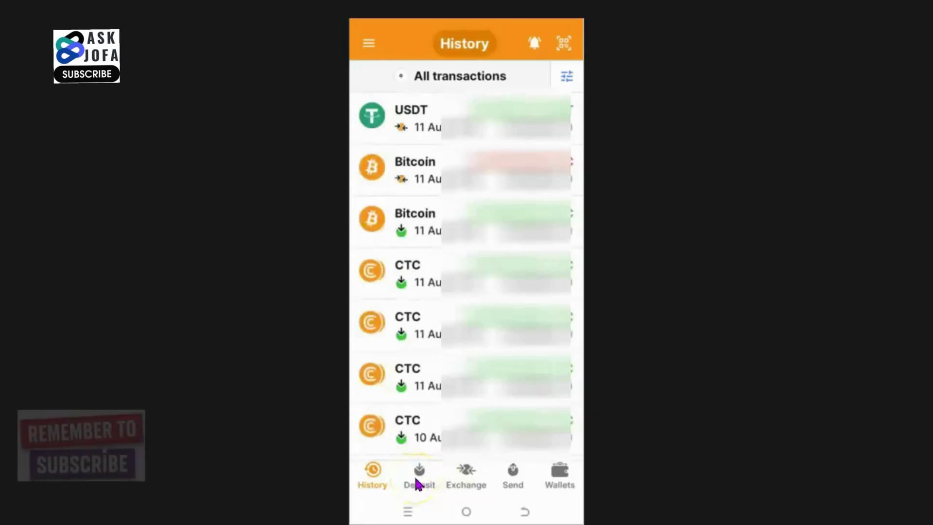
{"action": "left_click", "coordinate": [419, 481]}
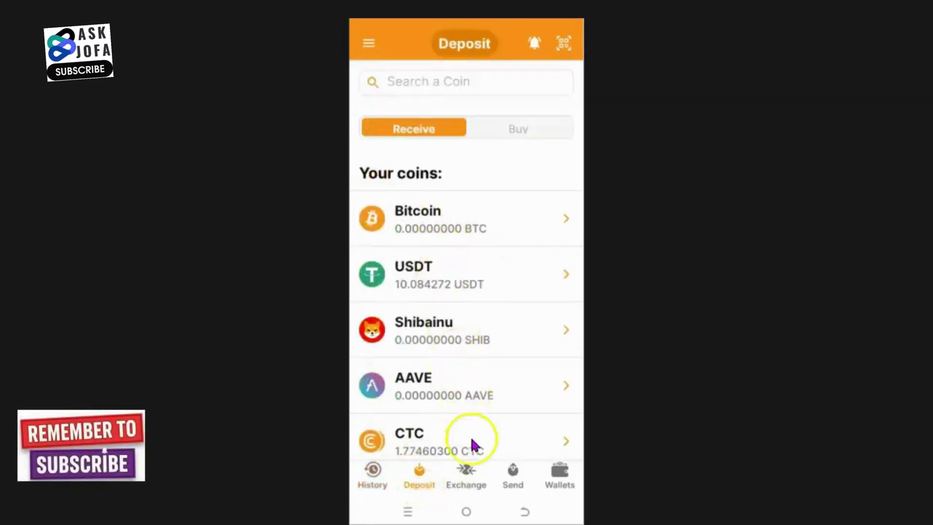
{"action": "scroll", "coordinate": [462, 379], "scroll_direction": "down", "scroll_amount": 8}
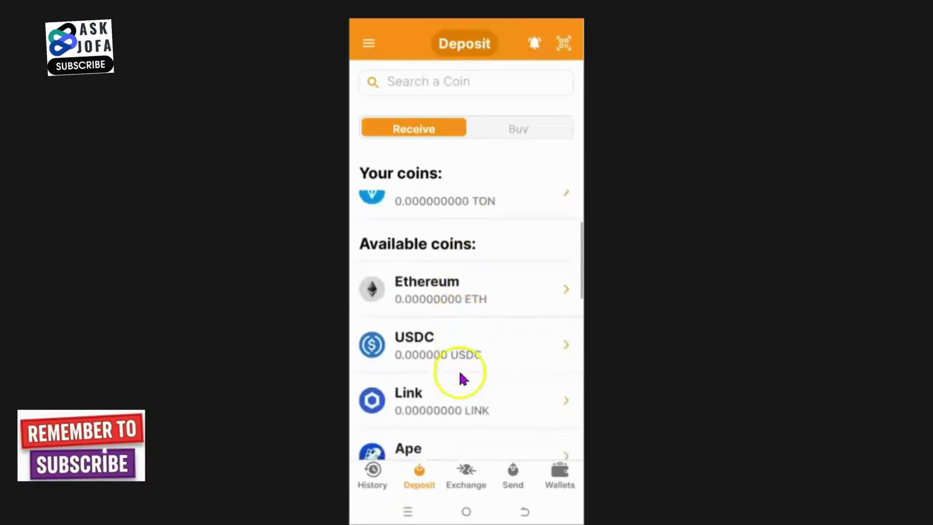
{"action": "scroll", "coordinate": [429, 220], "scroll_direction": "up", "scroll_amount": 8}
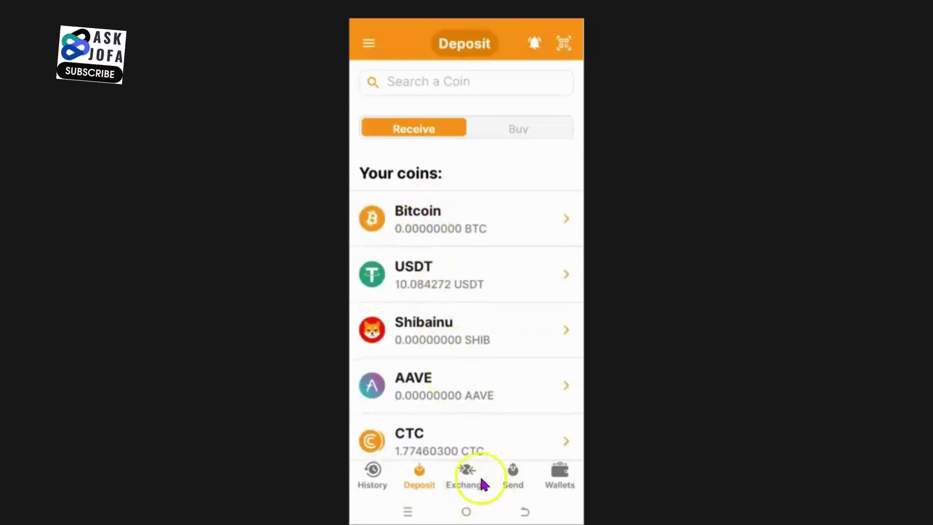
{"action": "left_click", "coordinate": [464, 486]}
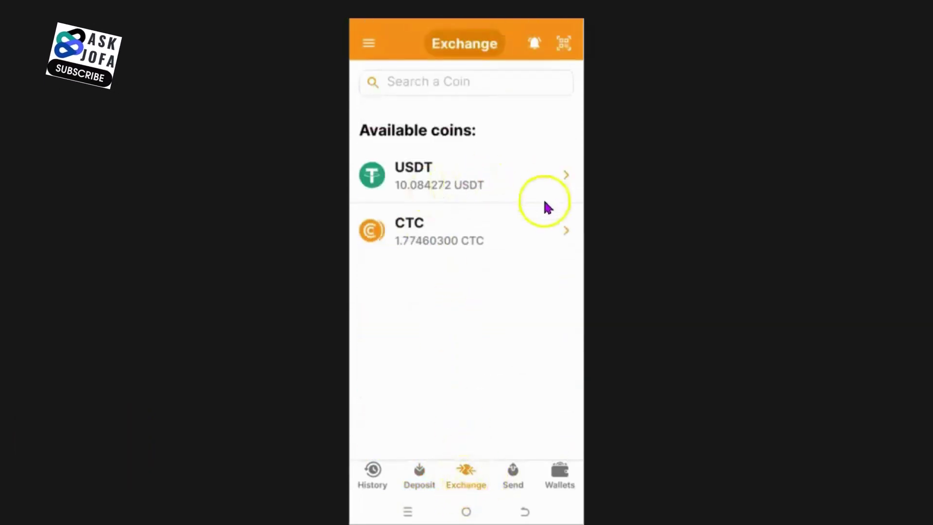
{"action": "left_click", "coordinate": [513, 475]}
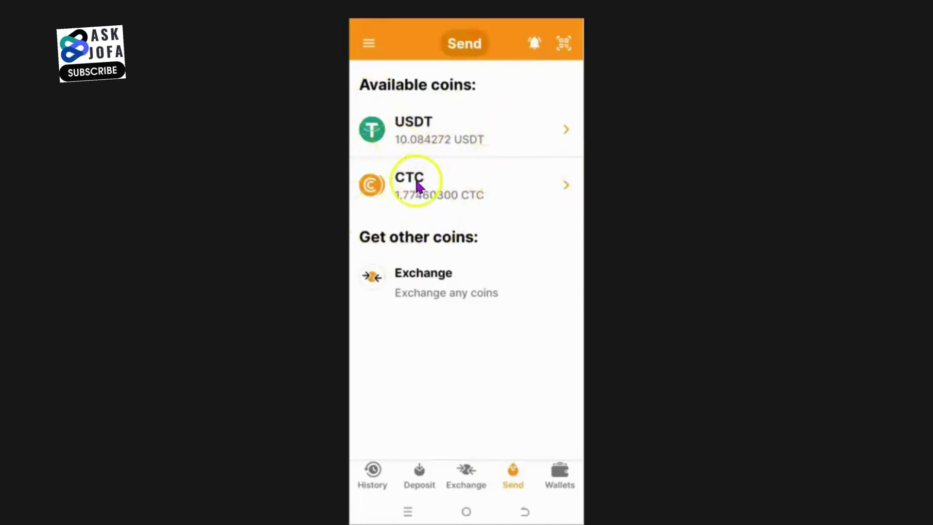
{"action": "left_click", "coordinate": [559, 470]}
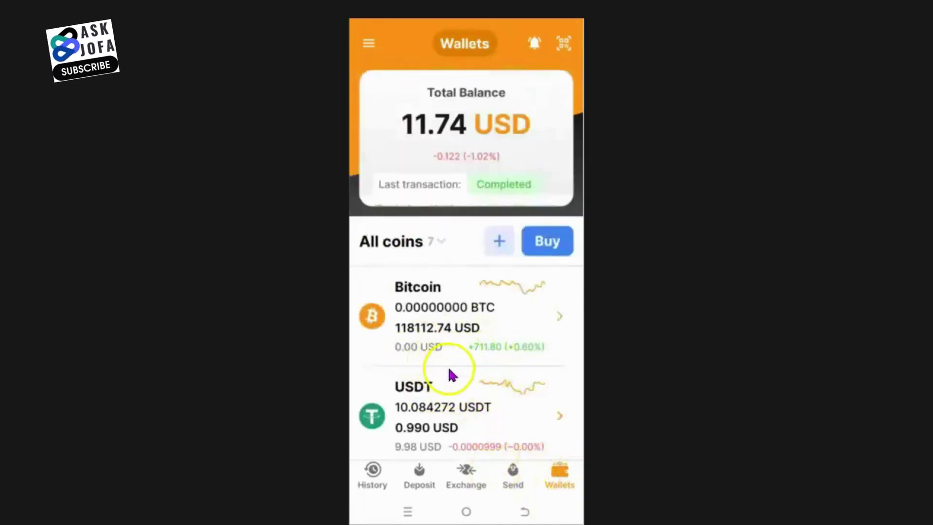
{"action": "scroll", "coordinate": [451, 375], "scroll_direction": "down", "scroll_amount": 10}
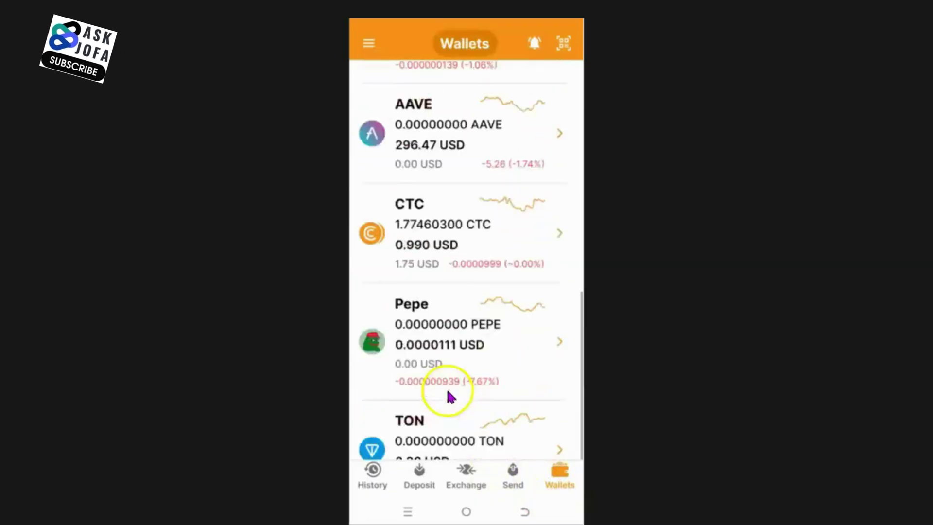
{"action": "scroll", "coordinate": [449, 391], "scroll_direction": "up", "scroll_amount": 10}
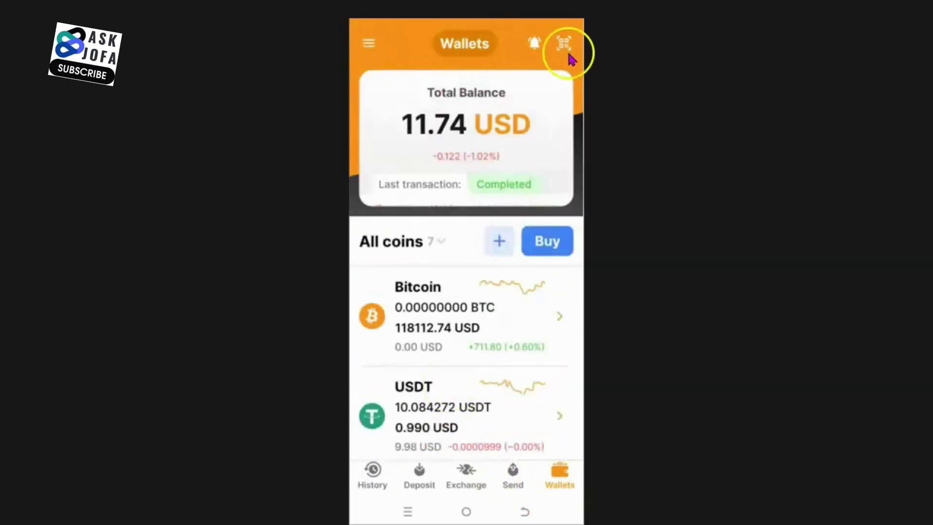
{"action": "left_click", "coordinate": [566, 49]}
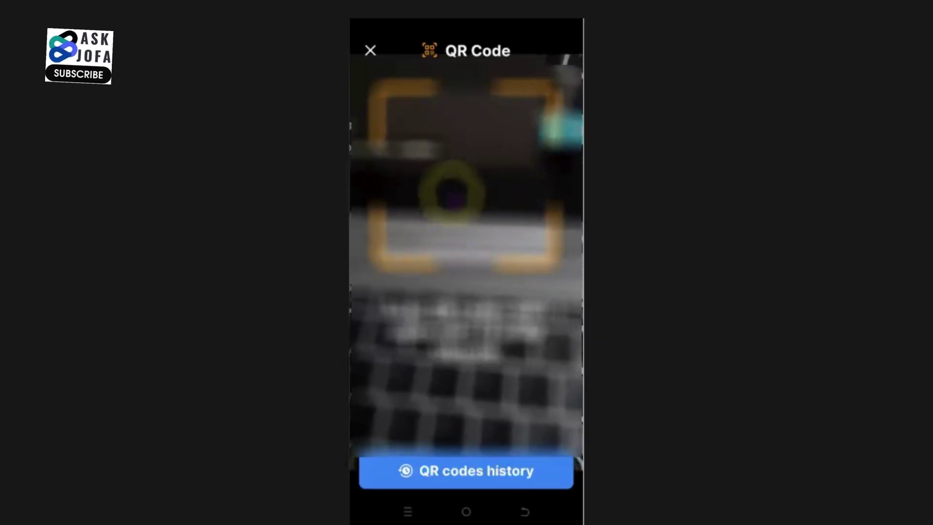
- Close the QR scanner, then look through the Profile page's details and base currency
{"action": "left_click", "coordinate": [369, 51]}
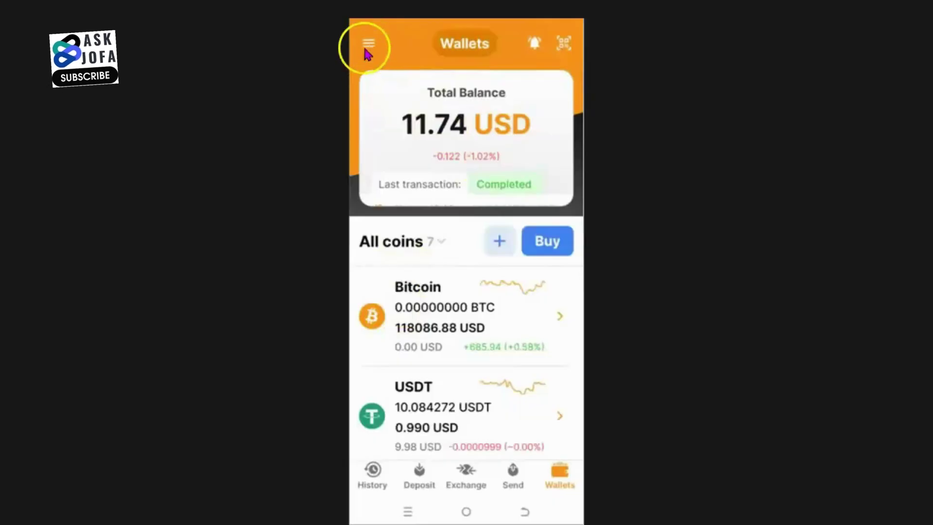
{"action": "left_click", "coordinate": [368, 49]}
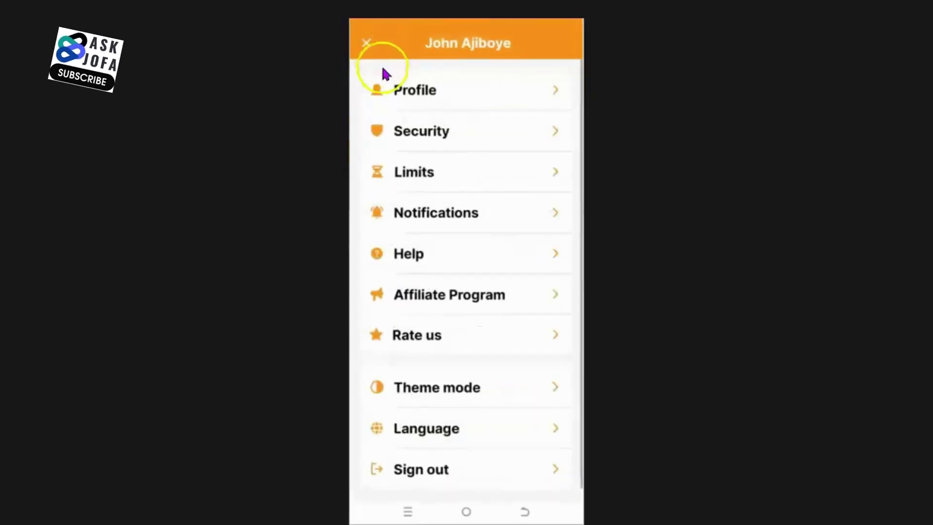
{"action": "left_click", "coordinate": [465, 95]}
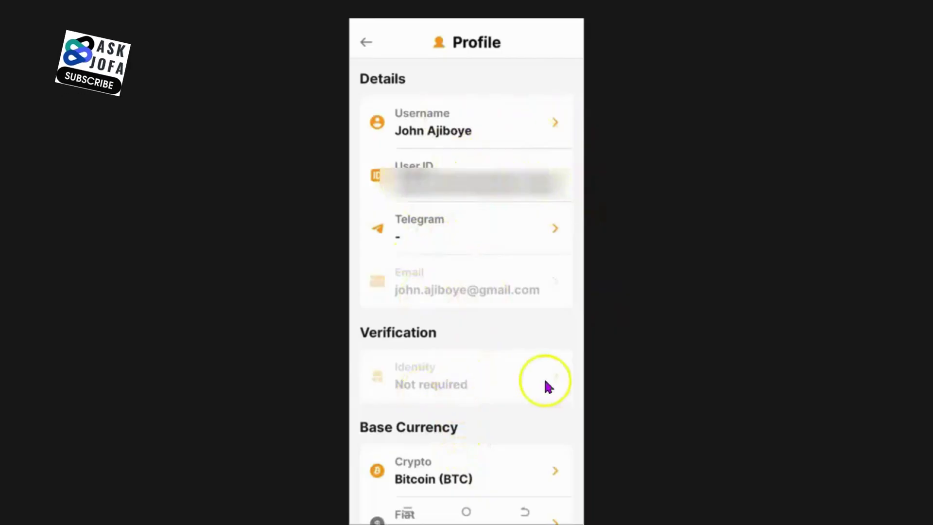
{"action": "scroll", "coordinate": [433, 416], "scroll_direction": "down", "scroll_amount": 3}
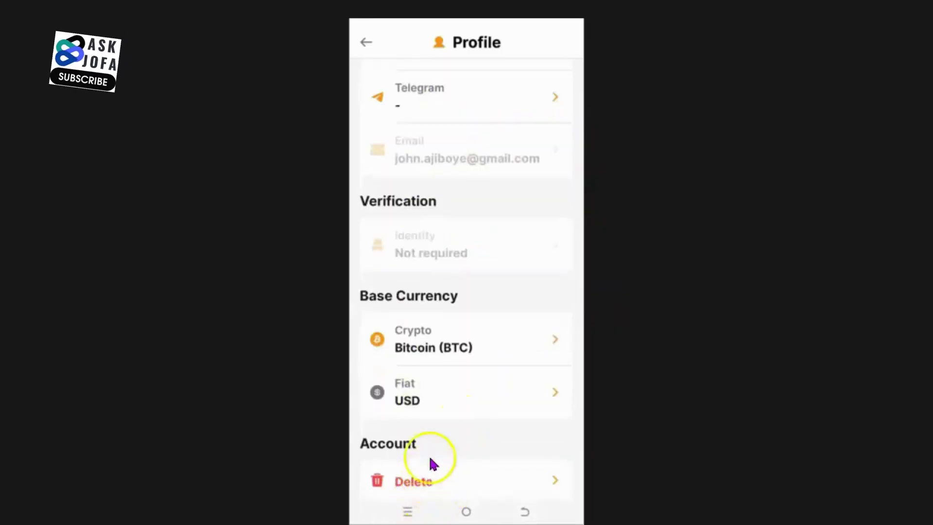
{"action": "scroll", "coordinate": [433, 465], "scroll_direction": "up", "scroll_amount": 3}
{"action": "left_click", "coordinate": [364, 43]}
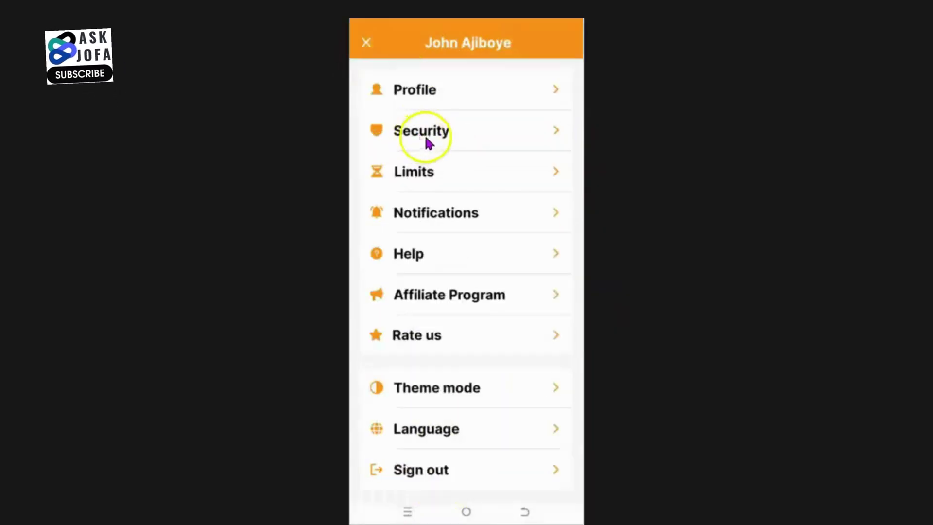
- In Security, start authenticator two-factor setup, then dismiss the Change 2FA type prompt
{"action": "left_click", "coordinate": [422, 141]}
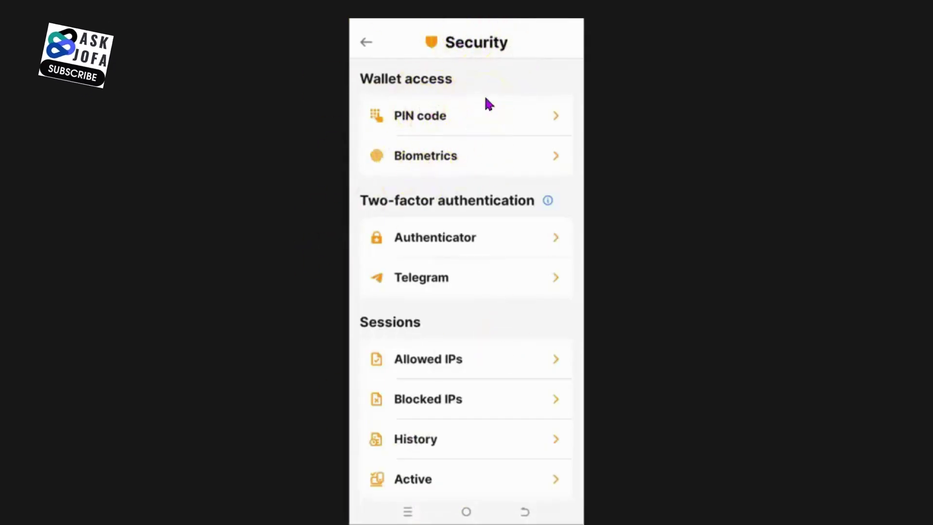
{"action": "left_click", "coordinate": [452, 246]}
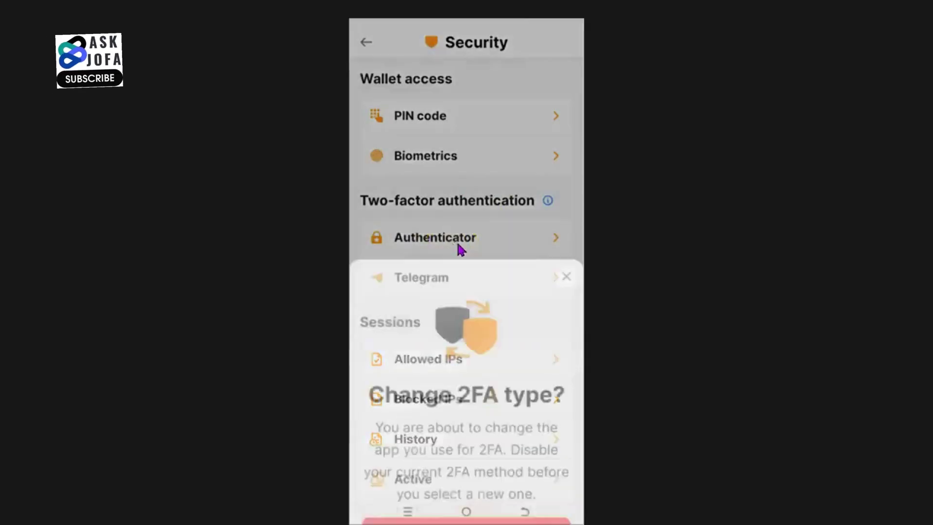
{"action": "left_click", "coordinate": [474, 391]}
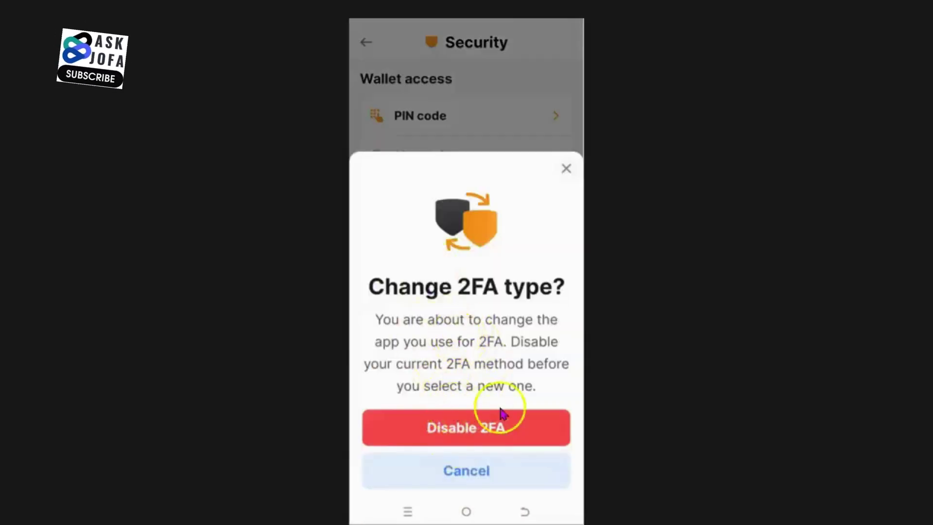
{"action": "left_click", "coordinate": [462, 430]}
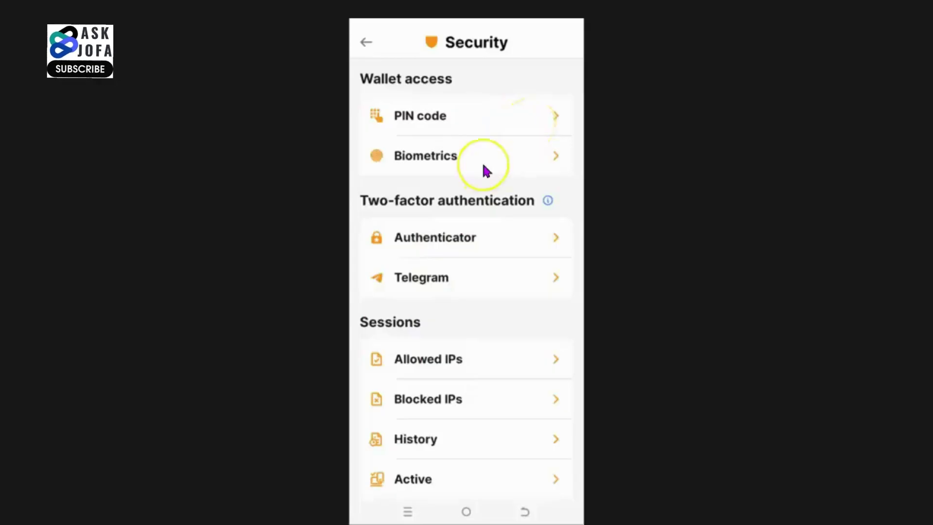
- Look at the biometrics settings, then back out to the account menu
{"action": "left_click", "coordinate": [546, 166]}
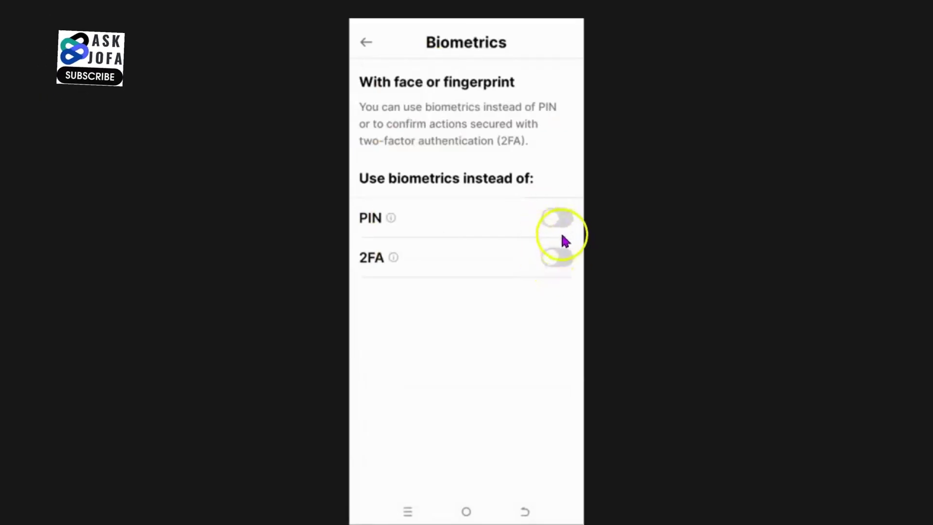
{"action": "key", "text": "Escape"}
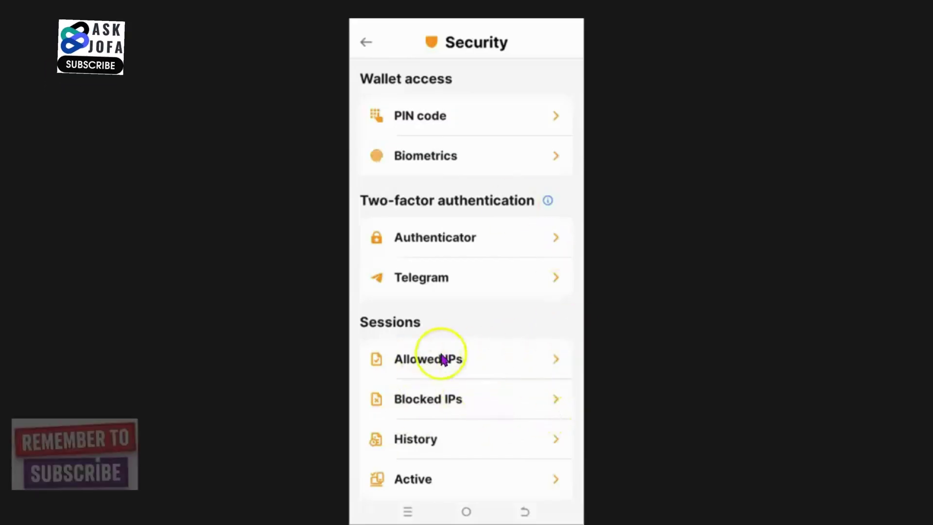
{"action": "key", "text": "Escape"}
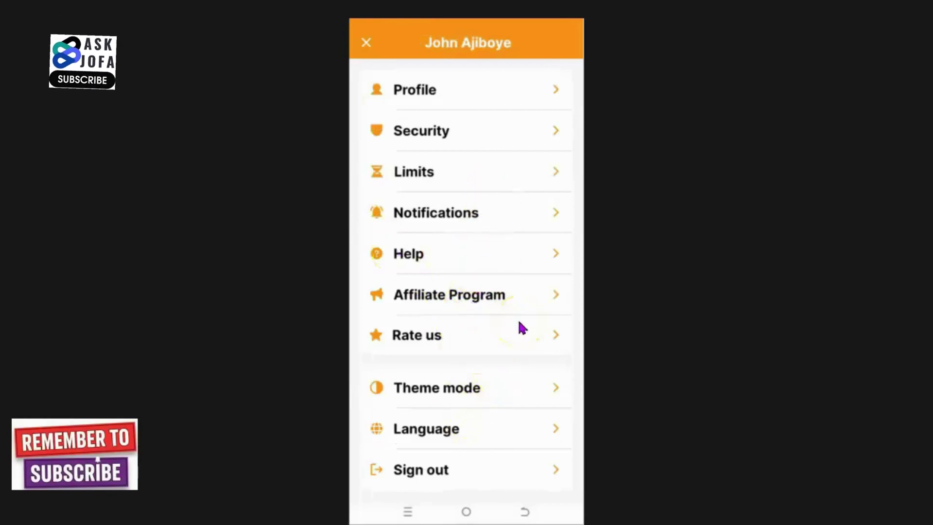
- View the Affiliate Program page down to its Copy/Share referral link buttons
{"action": "left_click", "coordinate": [485, 308]}
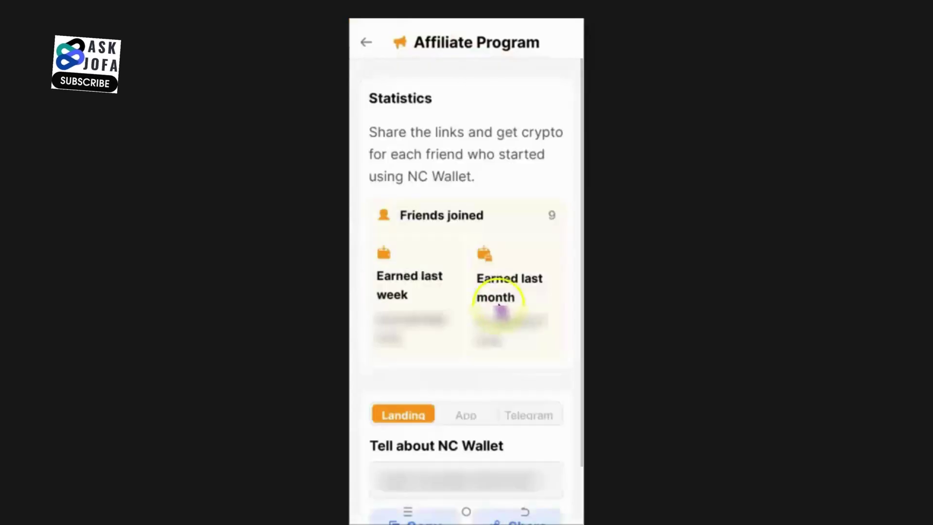
{"action": "left_click_drag", "start_coordinate": [499, 404], "coordinate": [460, 333]}
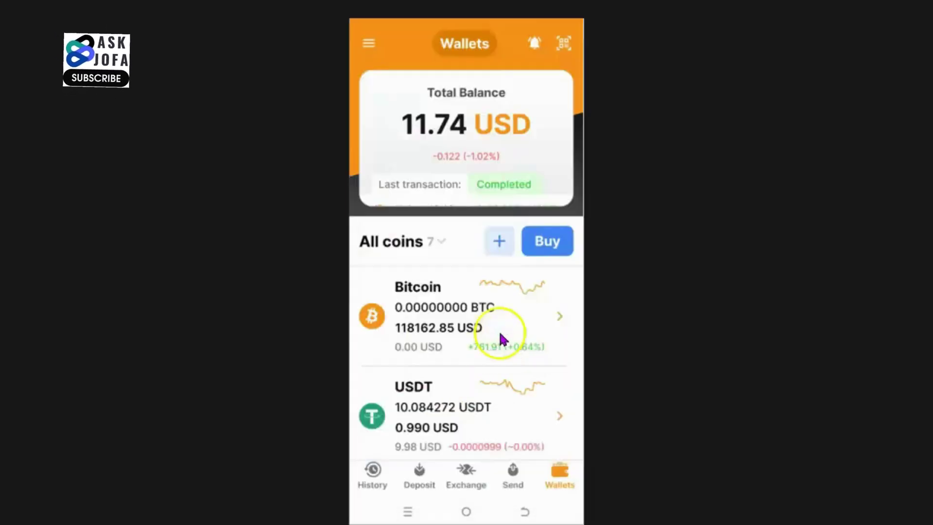
- In Deposit, view Bitcoin's receive address, then return to the deposit coin list
{"action": "left_click", "coordinate": [419, 479]}
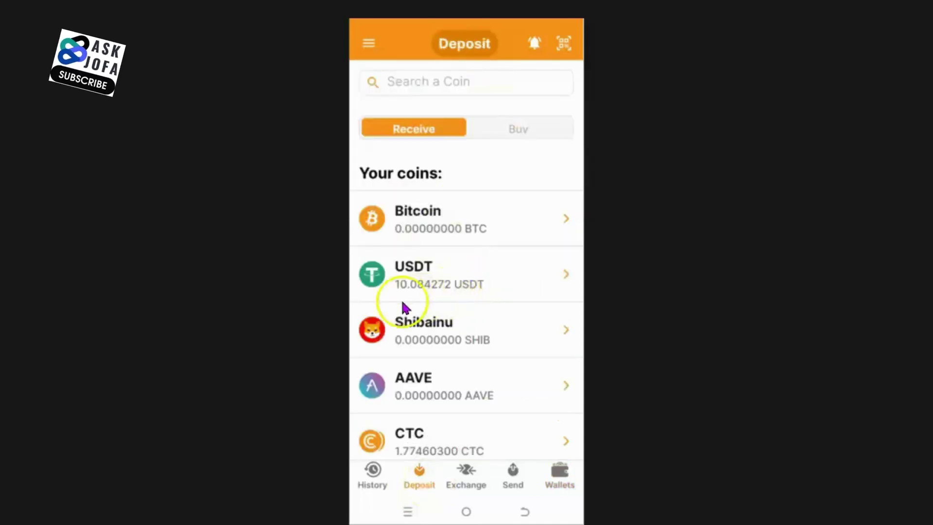
{"action": "left_click", "coordinate": [432, 226]}
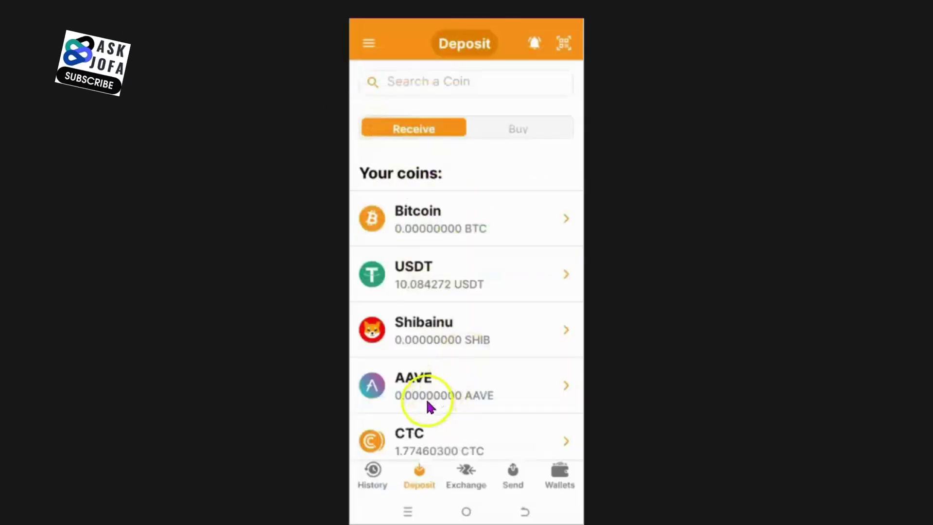
{"action": "scroll", "coordinate": [428, 406], "scroll_direction": "down", "scroll_amount": 1}
{"action": "left_click_drag", "start_coordinate": [427, 406], "coordinate": [458, 308]}
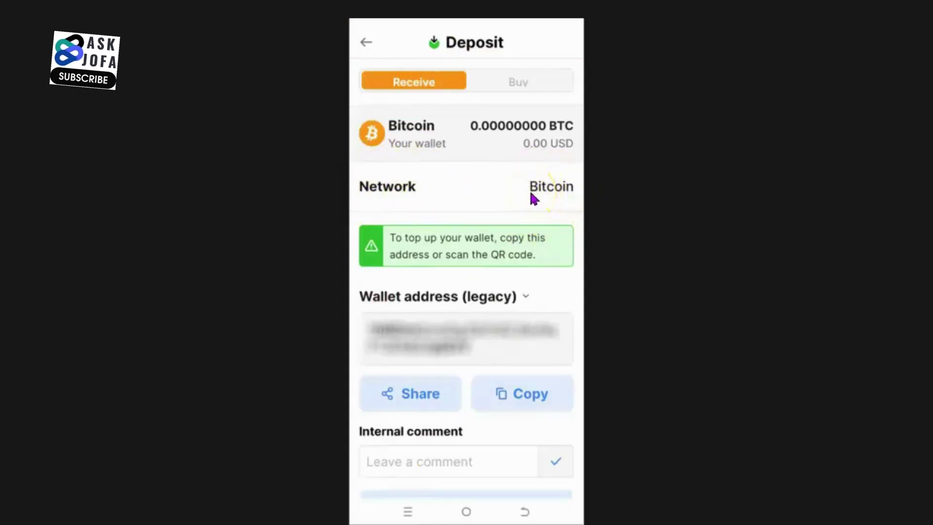
{"action": "left_click", "coordinate": [366, 45]}
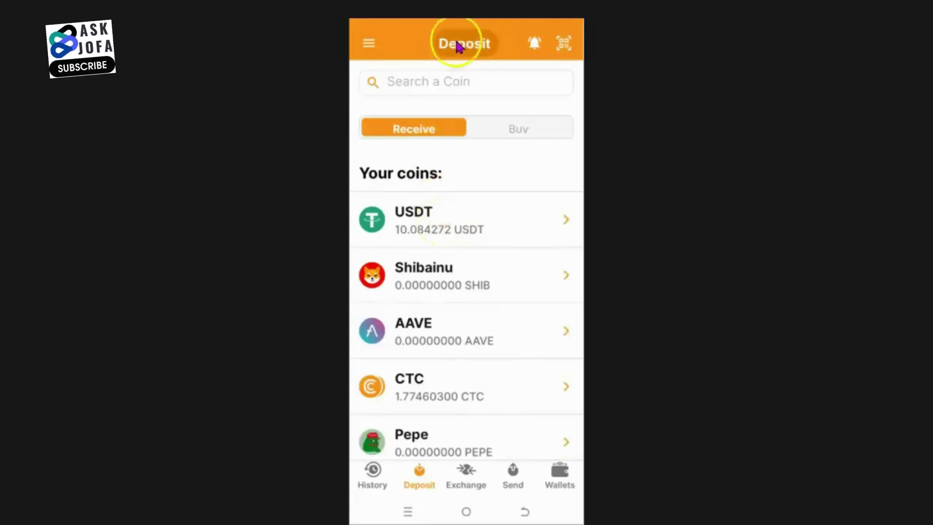
- Switch the USDT deposit network from TRON (TRC20) to Polygon (ERC20)
{"action": "left_click", "coordinate": [459, 232]}
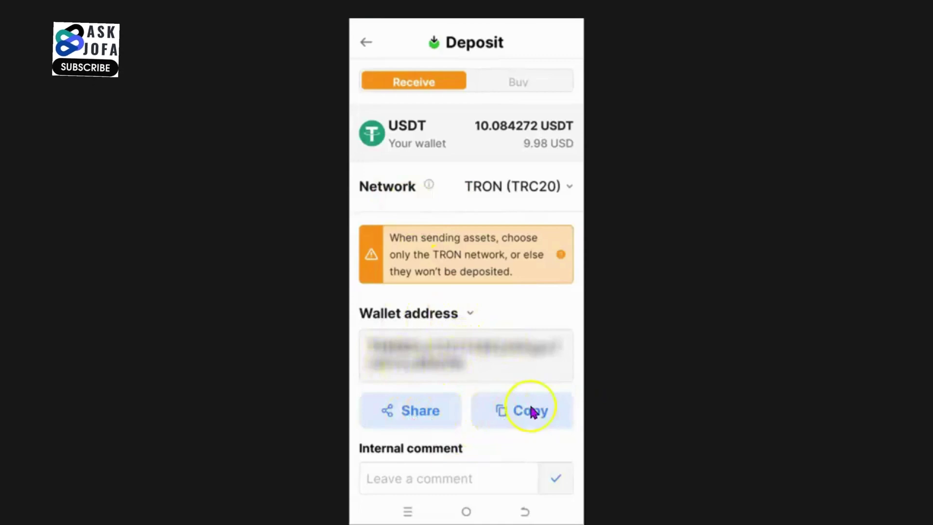
{"action": "scroll", "coordinate": [513, 447], "scroll_direction": "down", "scroll_amount": 2}
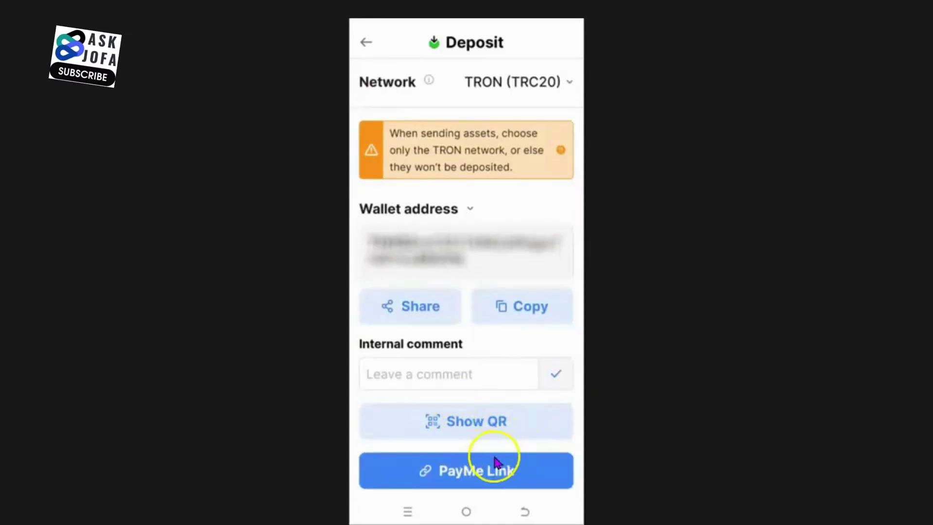
{"action": "scroll", "coordinate": [508, 345], "scroll_direction": "up", "scroll_amount": 2}
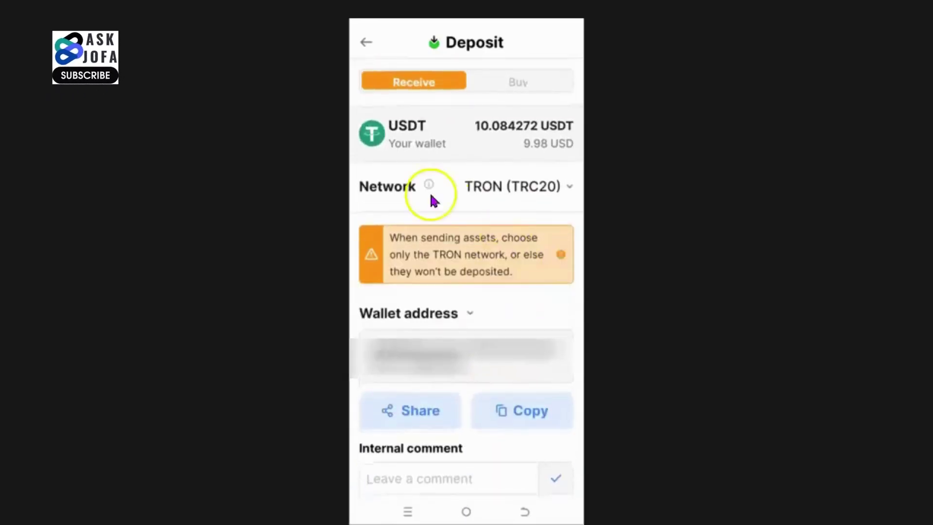
{"action": "left_click", "coordinate": [567, 195]}
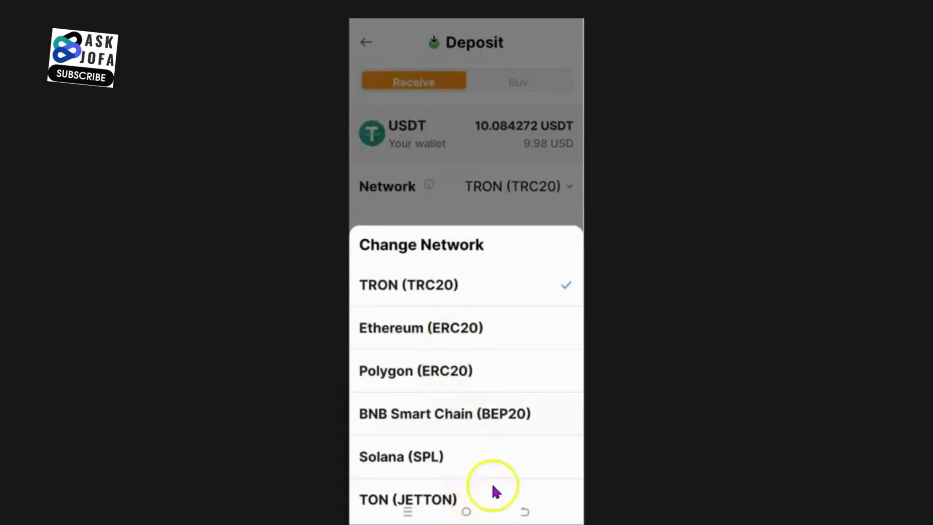
{"action": "left_click", "coordinate": [436, 386]}
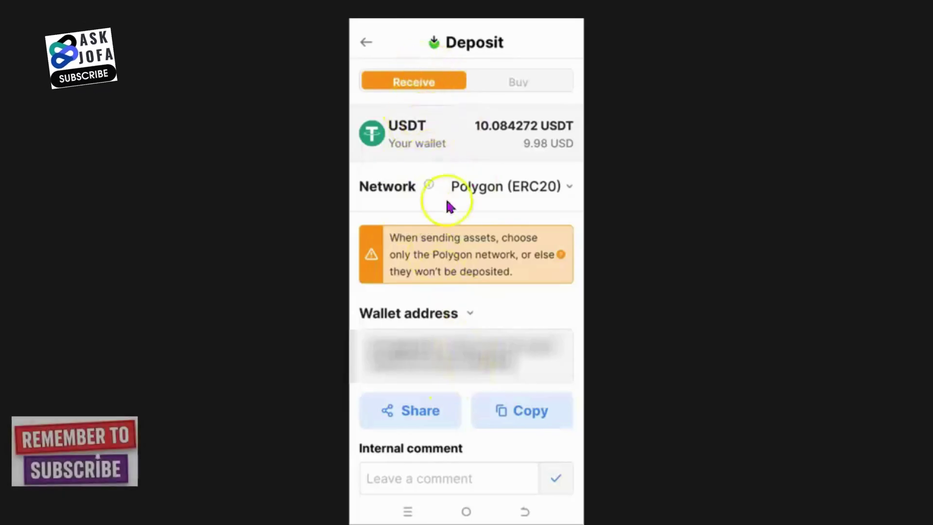
{"action": "left_click", "coordinate": [529, 194]}
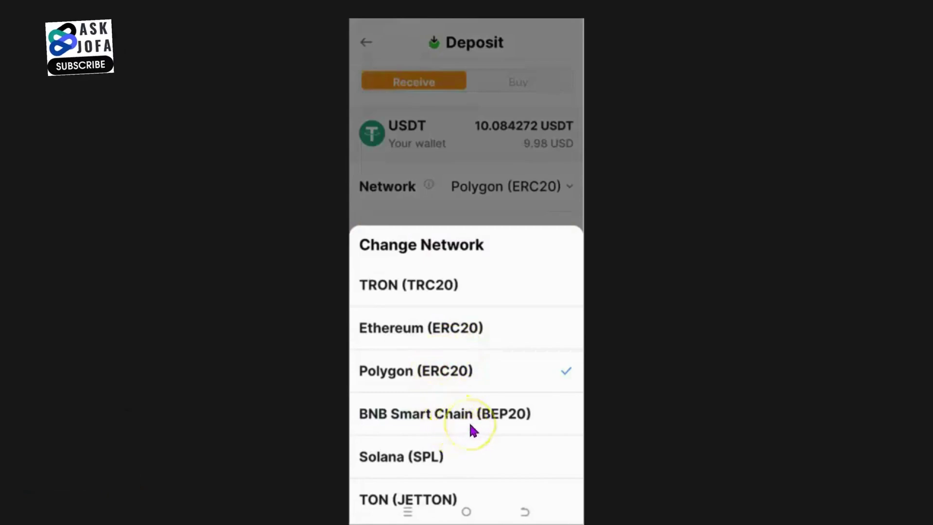
{"action": "left_click", "coordinate": [434, 176]}
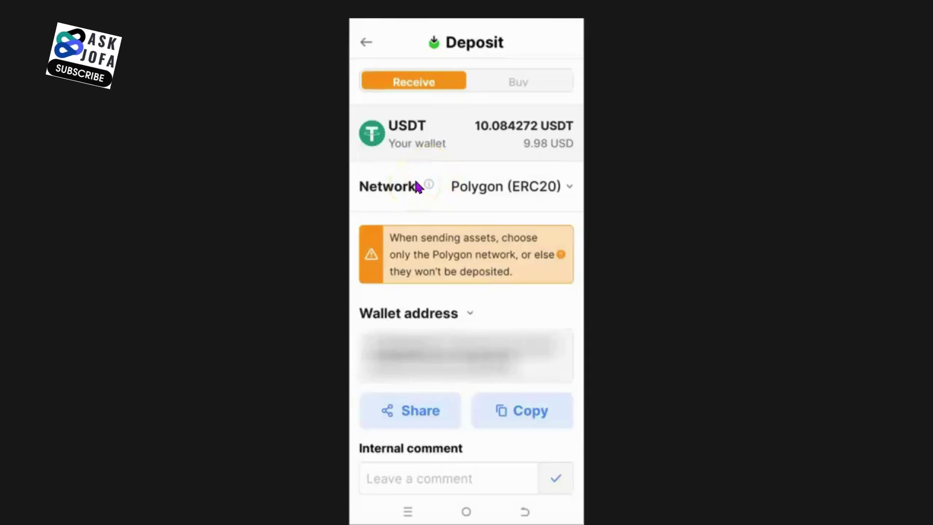
{"action": "left_click", "coordinate": [465, 476]}
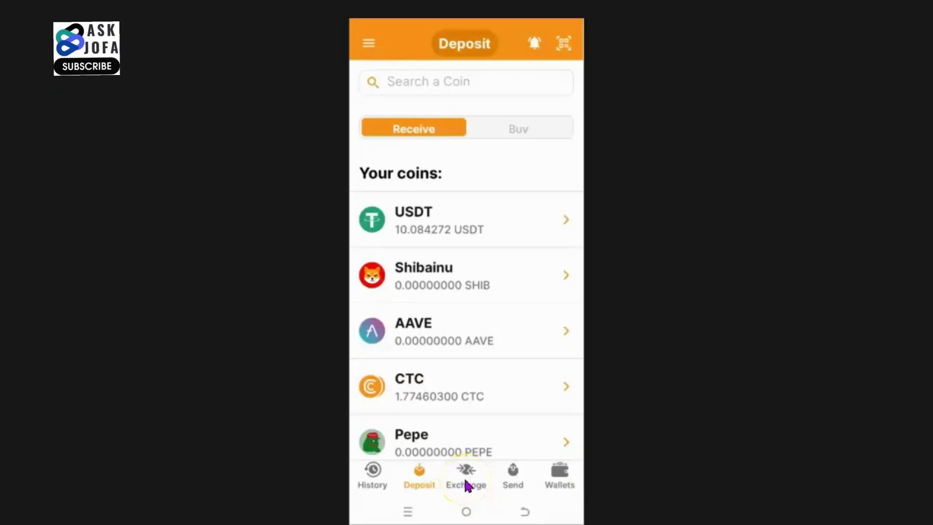
- Fill a maximum CTC exchange, then switch the source to USDT at its full 10.084272
{"action": "left_click", "coordinate": [470, 184]}
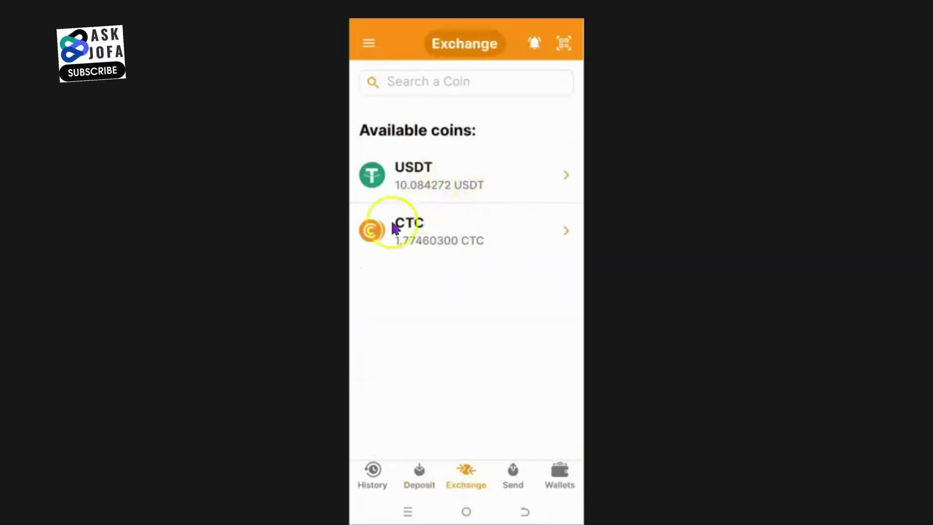
{"action": "left_click", "coordinate": [451, 241]}
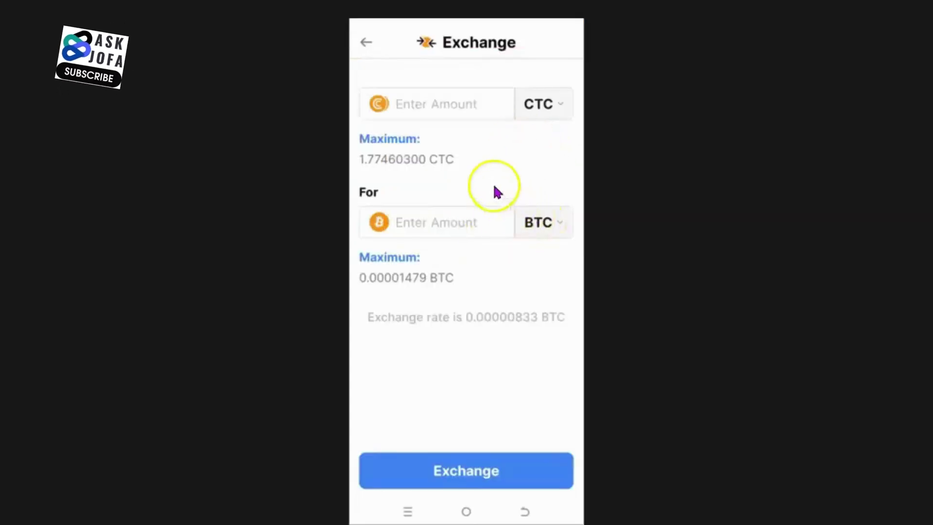
{"action": "left_click", "coordinate": [377, 145]}
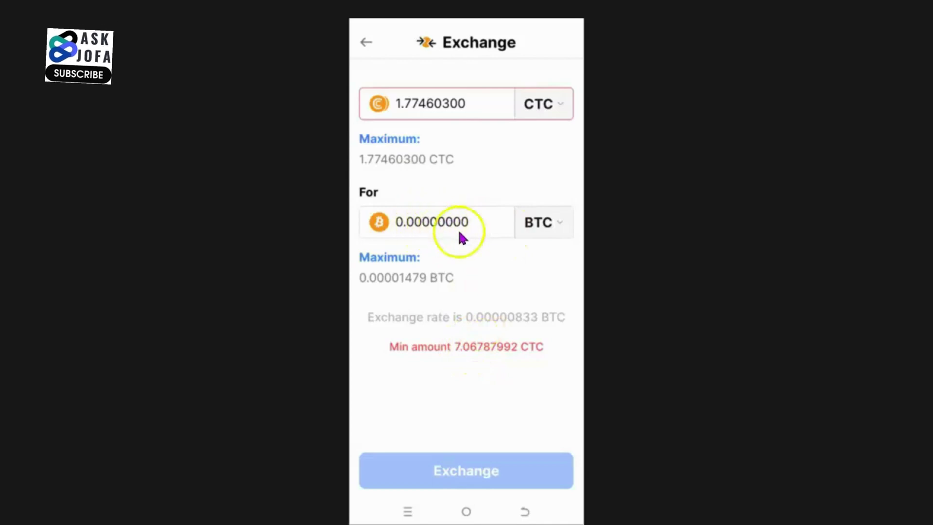
{"action": "left_click", "coordinate": [559, 115]}
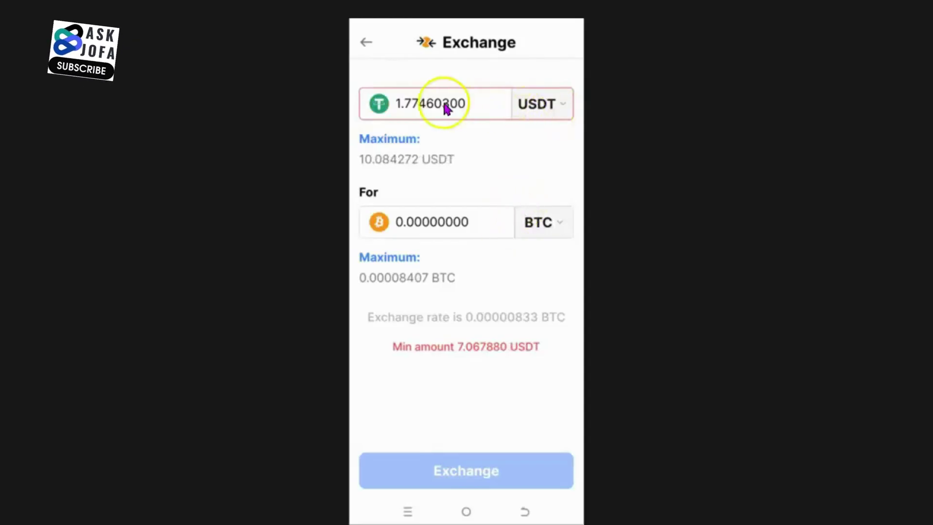
{"action": "left_click", "coordinate": [391, 140]}
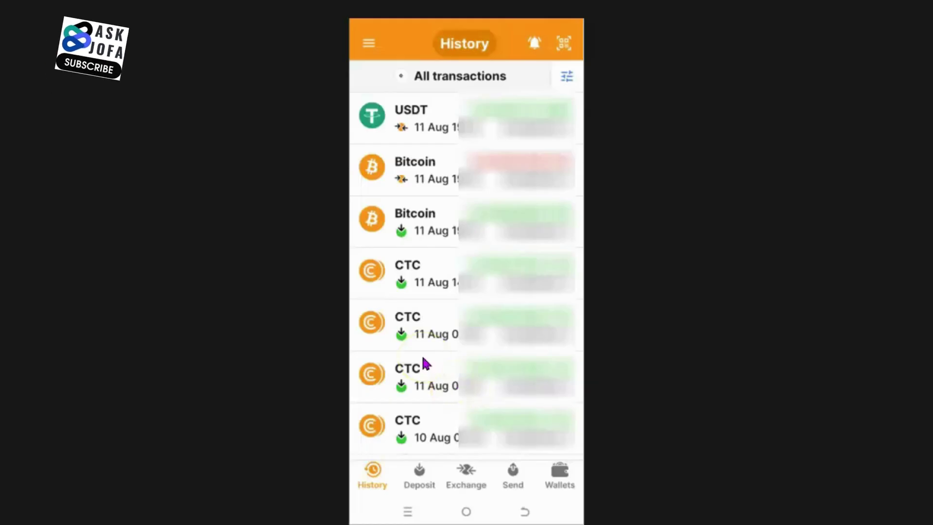
- Show all transactions, led by the 11 Aug USDT and Bitcoin exchange entries
{"action": "left_click", "coordinate": [415, 353]}
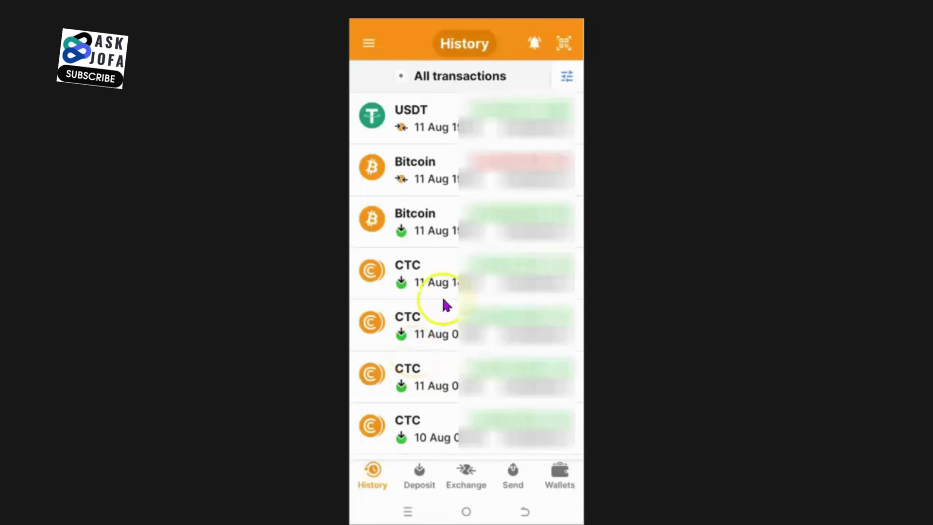
- Start a USDT send and pick BNB Smart Chain (BEP20) as the network
{"action": "left_click", "coordinate": [514, 474]}
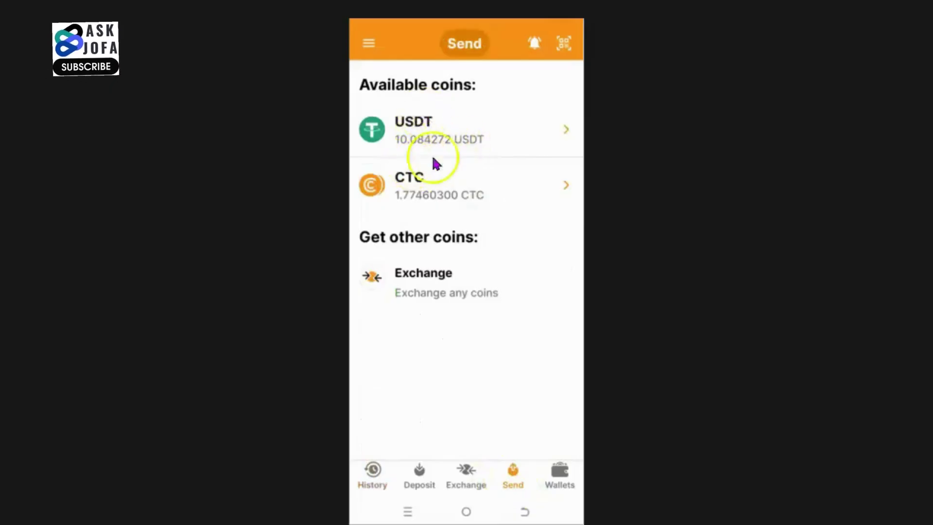
{"action": "left_click", "coordinate": [485, 140]}
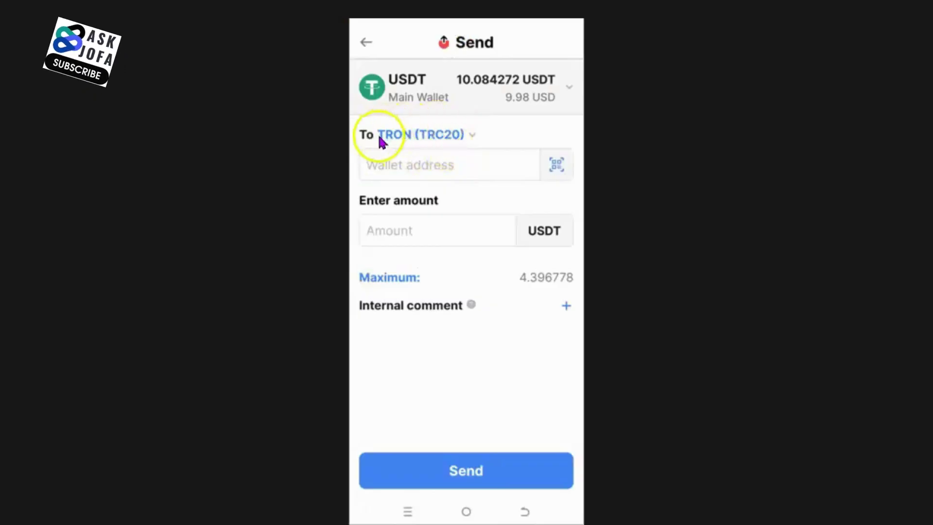
{"action": "left_click", "coordinate": [464, 137]}
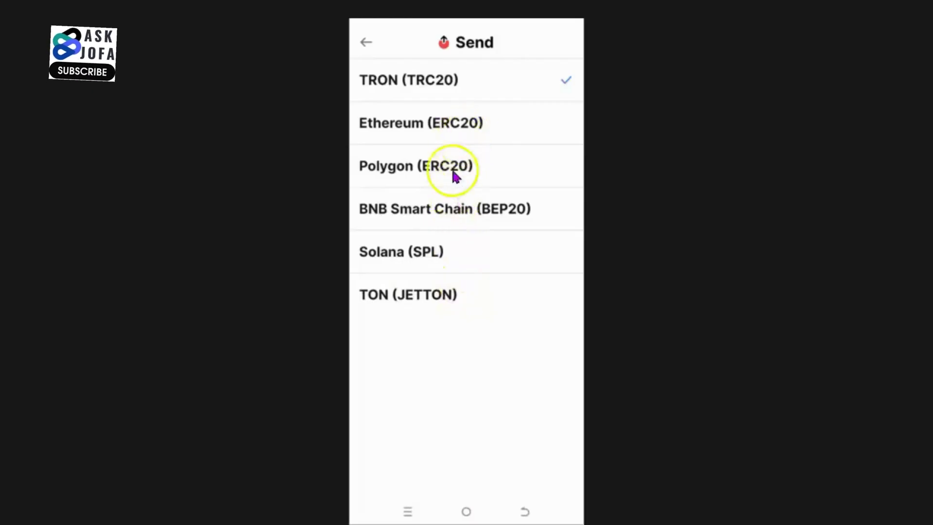
{"action": "left_click", "coordinate": [441, 219]}
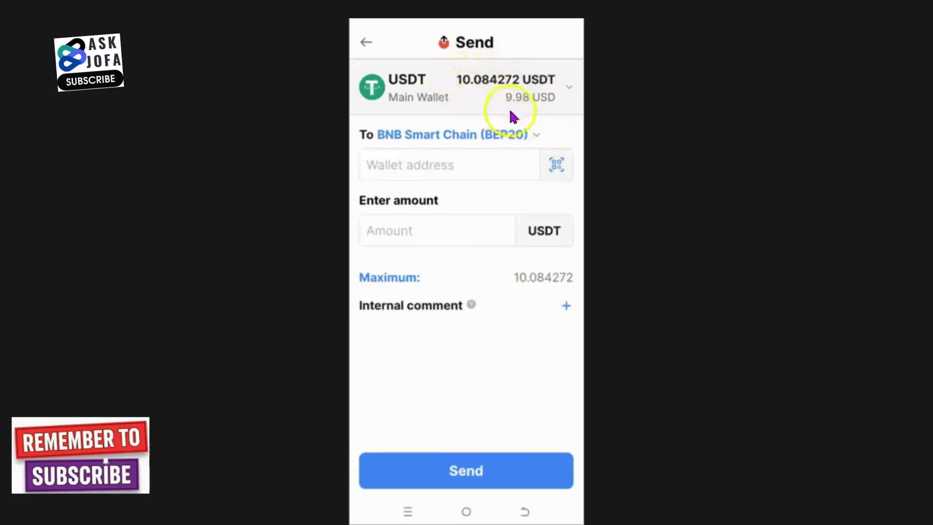
- Try Polygon (ERC20) and Solana (SPL), then settle on TRON (TRC20)
{"action": "left_click", "coordinate": [519, 141]}
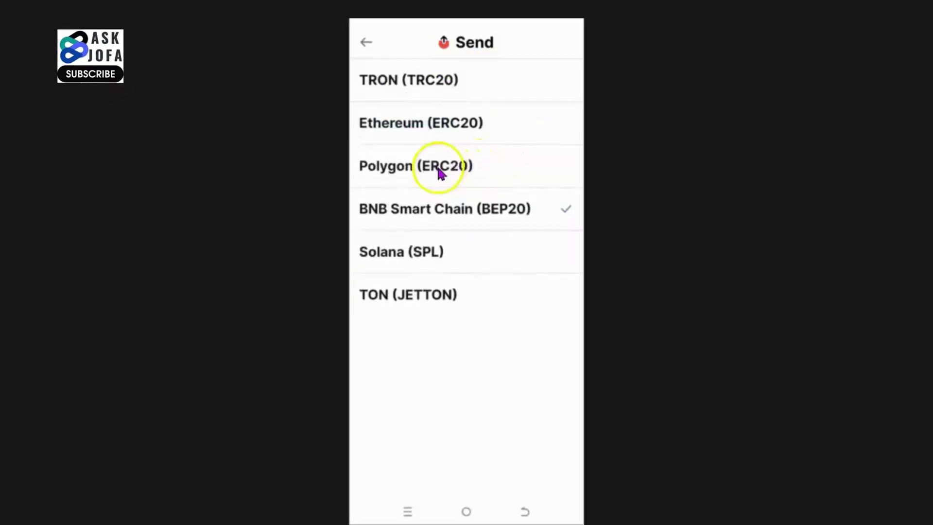
{"action": "left_click", "coordinate": [440, 174]}
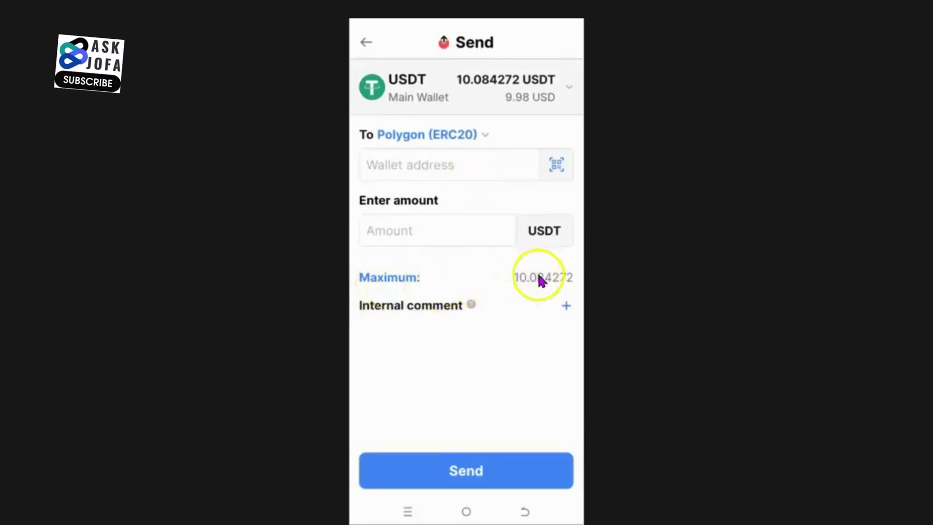
{"action": "left_click", "coordinate": [482, 135]}
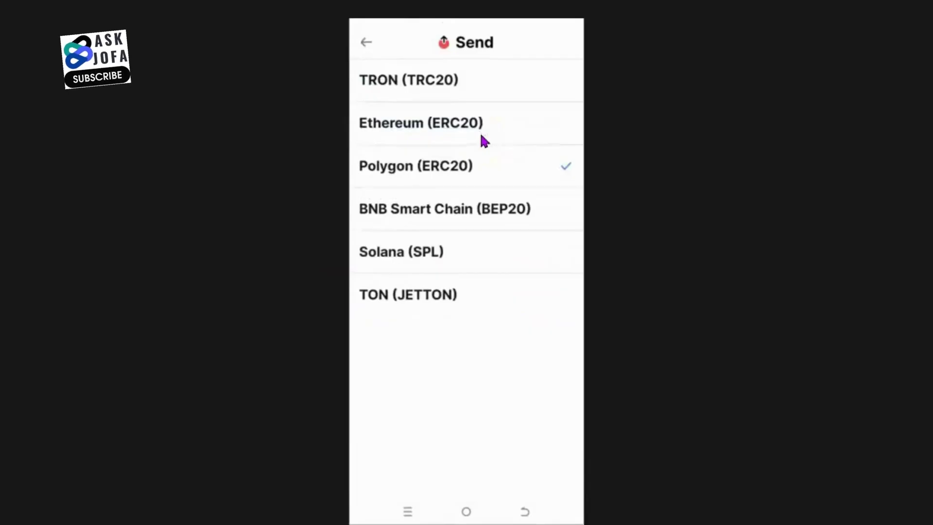
{"action": "left_click", "coordinate": [434, 263]}
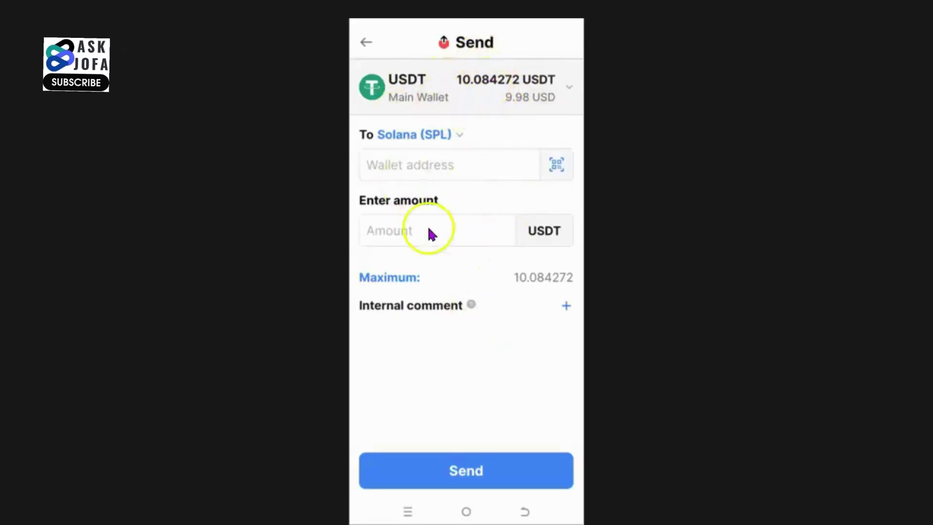
{"action": "left_click", "coordinate": [445, 146]}
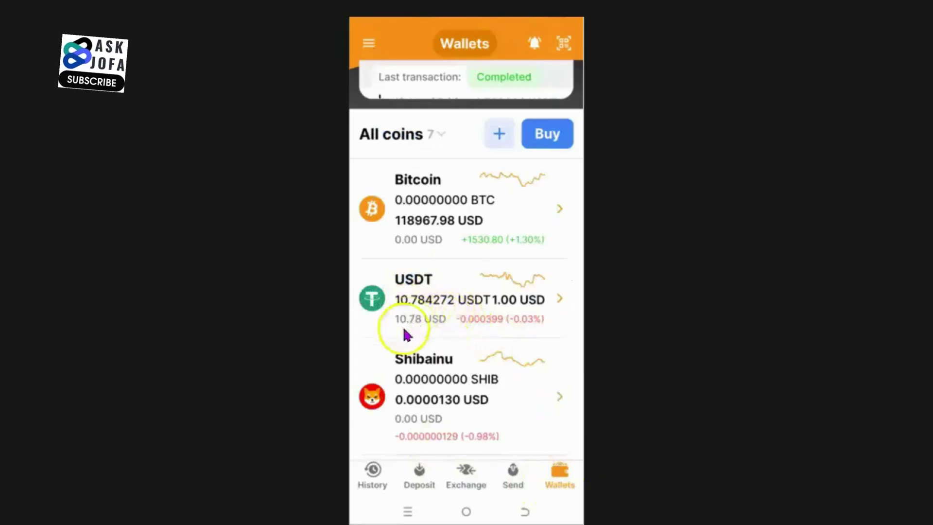
- Check History, return to Wallets, and start a new USDT send
{"action": "left_click", "coordinate": [370, 482]}
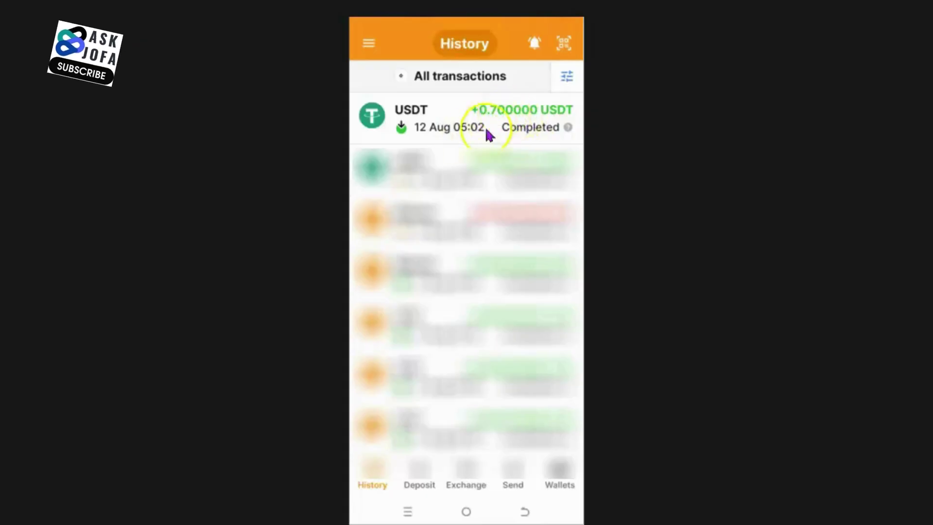
{"action": "left_click", "coordinate": [563, 482]}
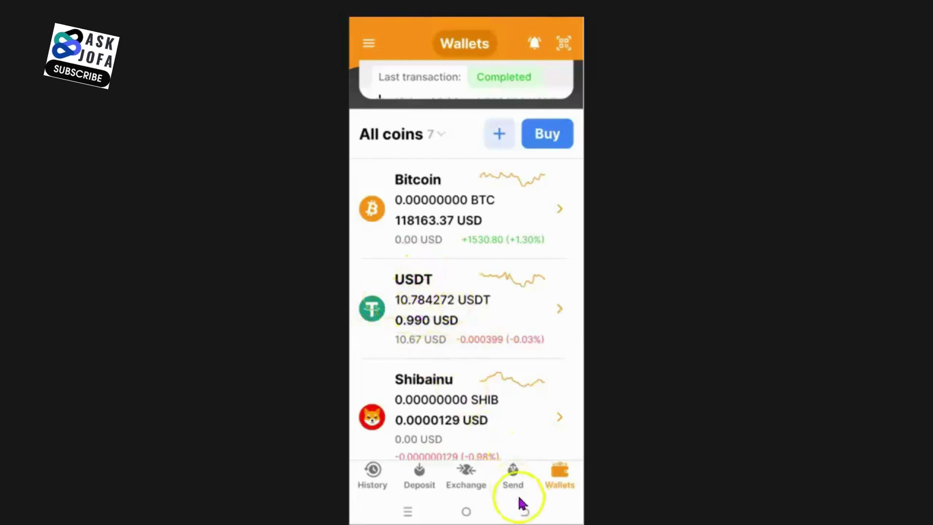
{"action": "left_click", "coordinate": [515, 474]}
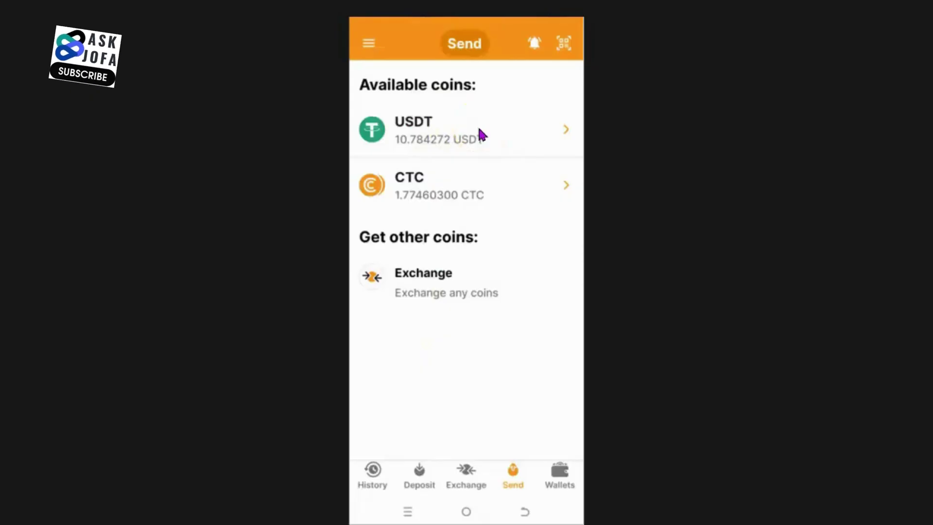
{"action": "left_click", "coordinate": [490, 141]}
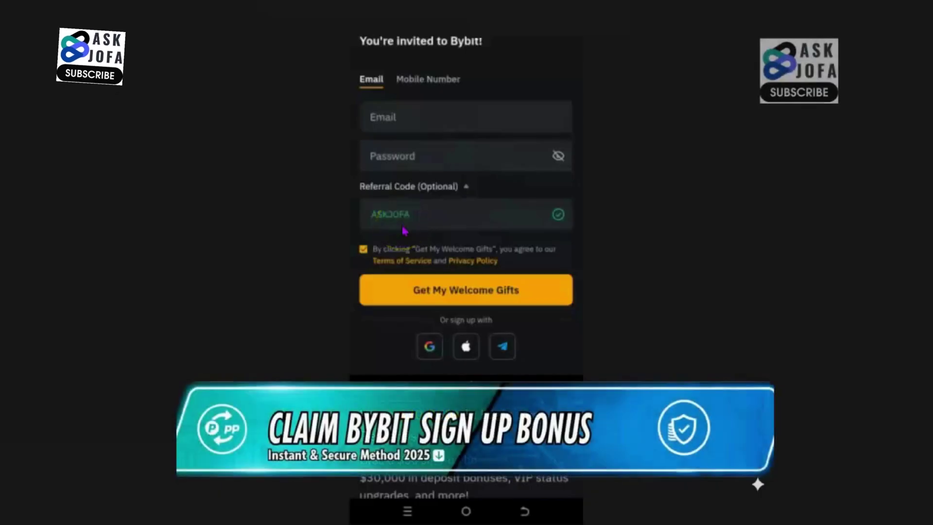
- Open Bybit's Deposit options to show the Select Payment Method sheet
{"action": "scroll", "coordinate": [402, 232], "scroll_direction": "down", "scroll_amount": 8}
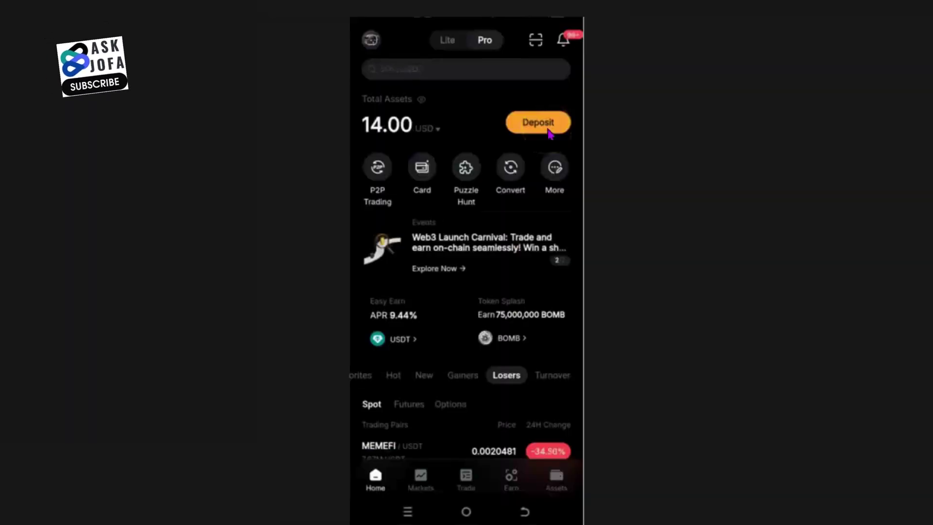
{"action": "left_click", "coordinate": [538, 124]}
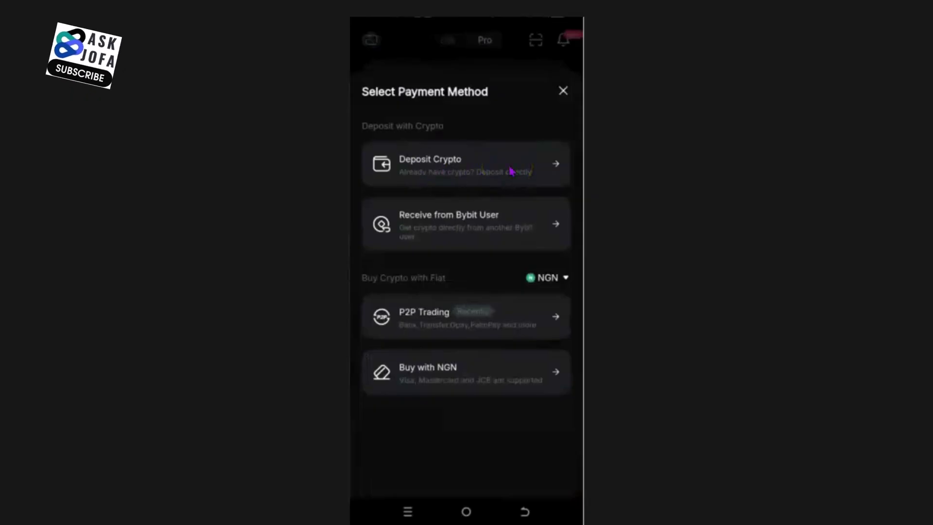
- Copy Bybit's USDT deposit address on the BSC (BEP20) network through Deposit Crypto
{"action": "left_click", "coordinate": [482, 180]}
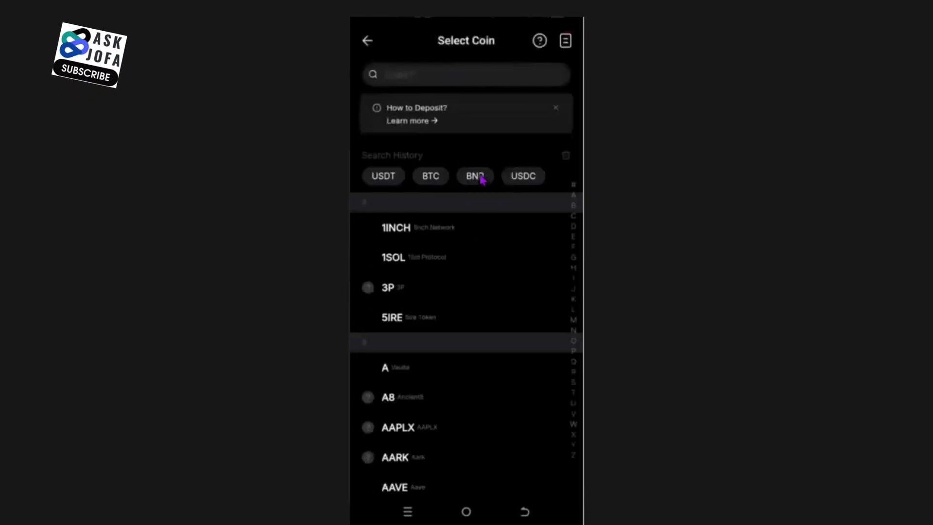
{"action": "left_click", "coordinate": [382, 179]}
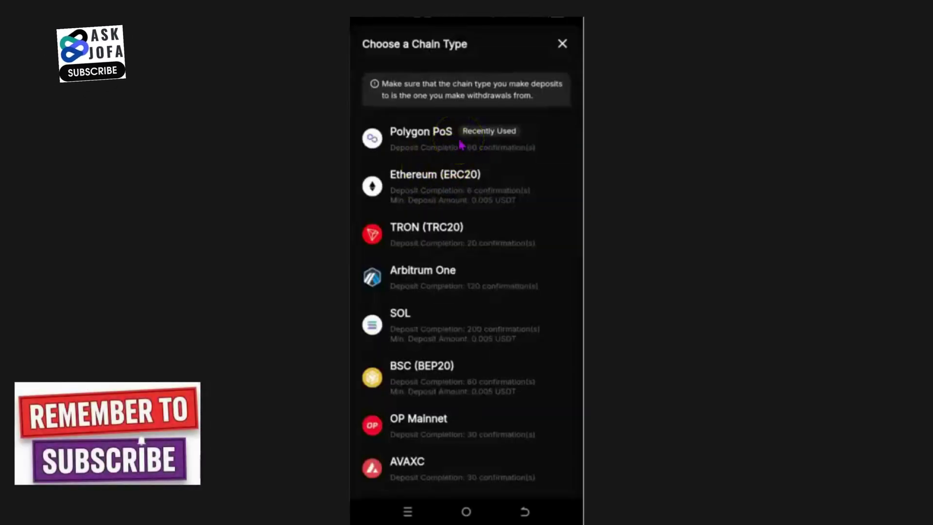
{"action": "left_click", "coordinate": [422, 381]}
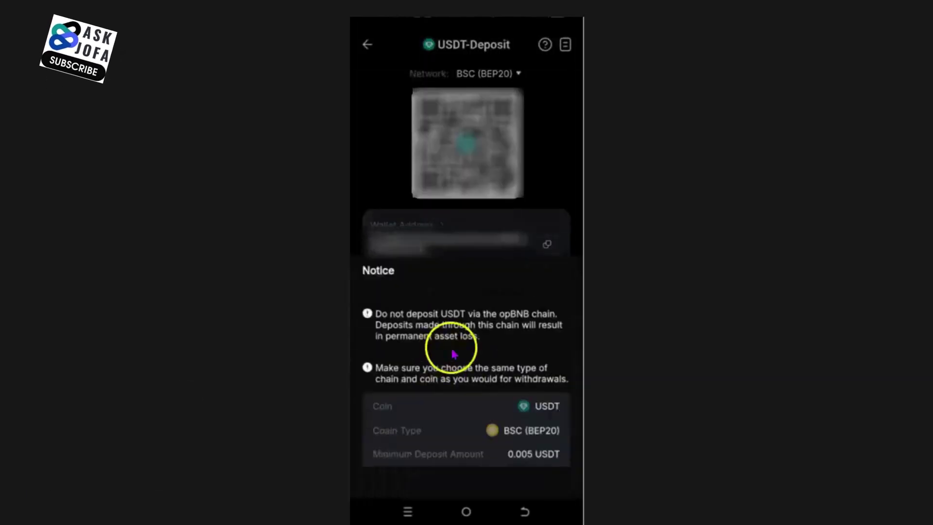
{"action": "left_click", "coordinate": [527, 475]}
{"action": "left_click", "coordinate": [529, 474]}
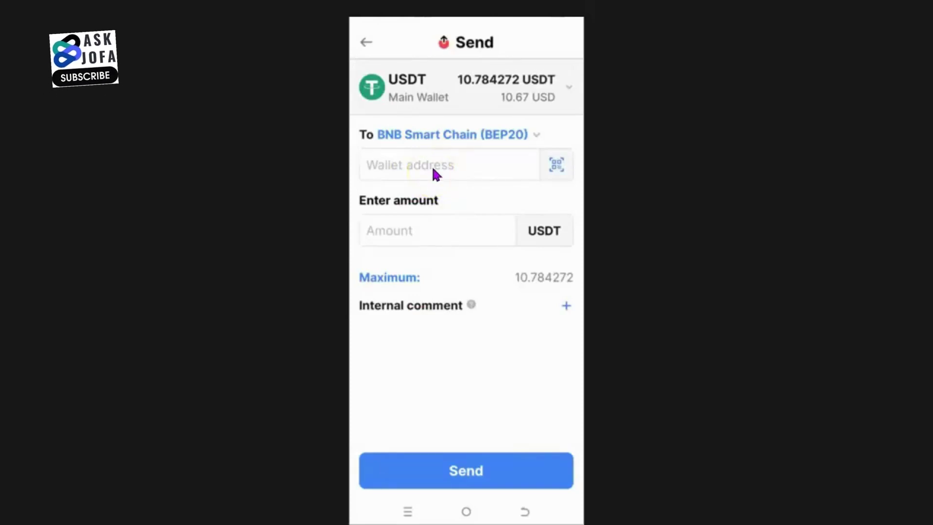
- Paste the Bybit address as recipient, fill the maximum 10.784272 USDT, and go to review
{"action": "left_click", "coordinate": [432, 169]}
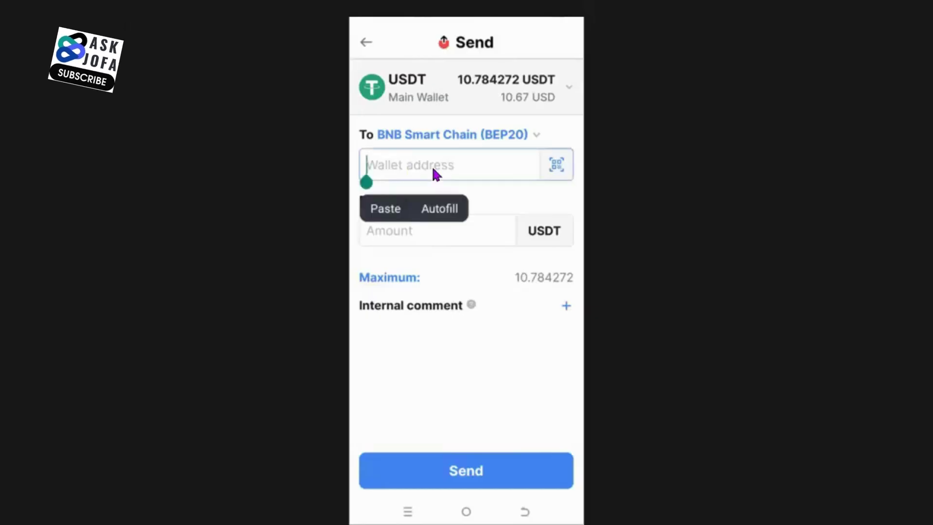
{"action": "key", "text": "ctrl+v"}
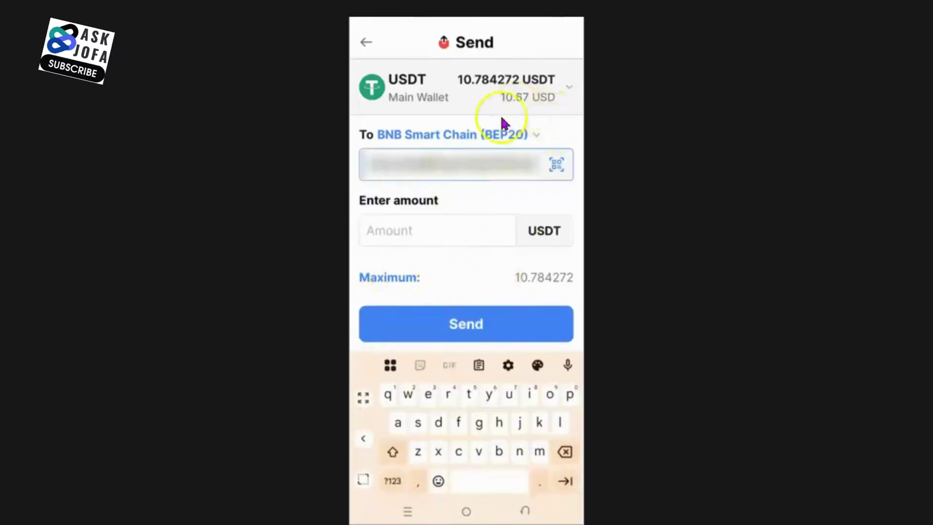
{"action": "left_click", "coordinate": [402, 282]}
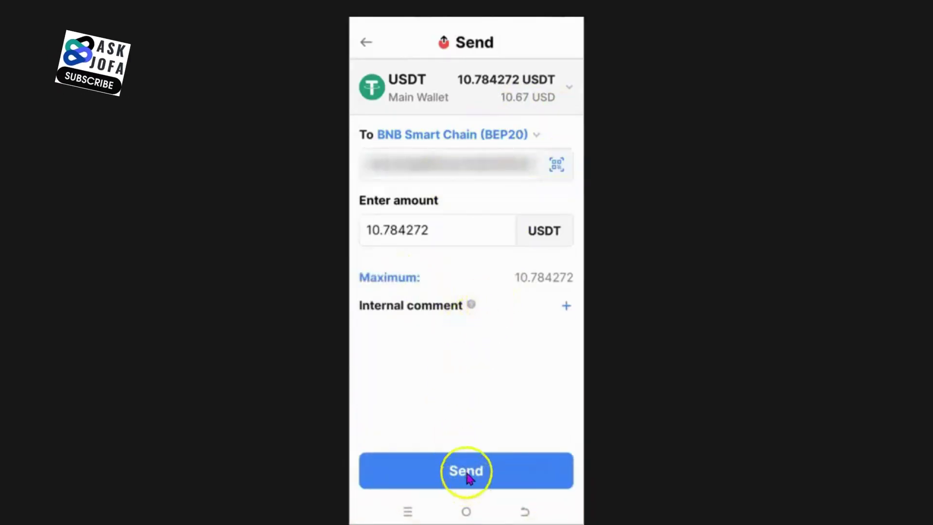
{"action": "left_click", "coordinate": [468, 475]}
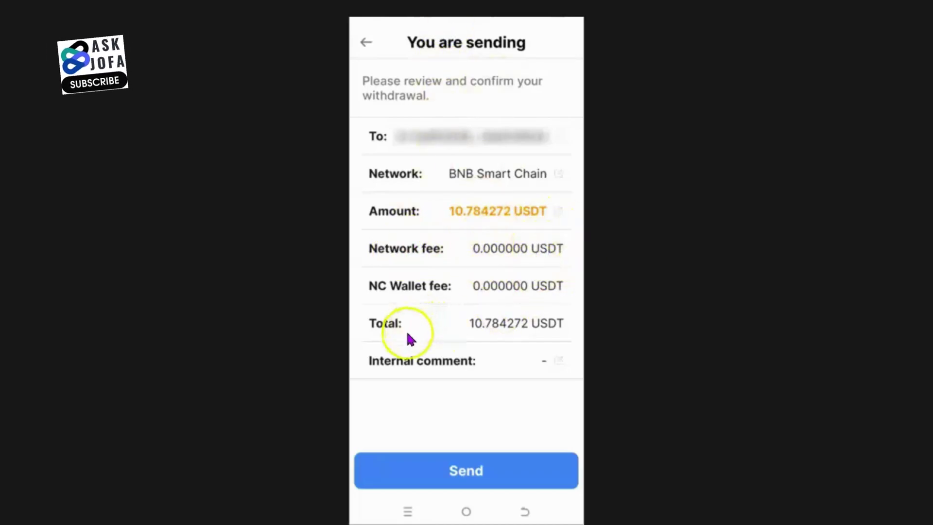
- Confirm sending 10.784272 USDT, then switch to Bybit's home screen showing 14.00 USD
{"action": "left_click", "coordinate": [482, 478]}
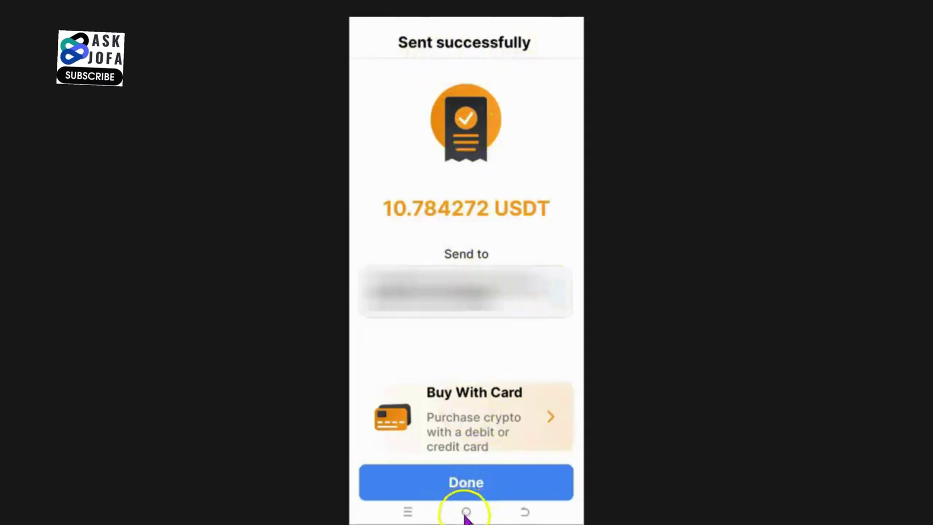
{"action": "left_click", "coordinate": [466, 493]}
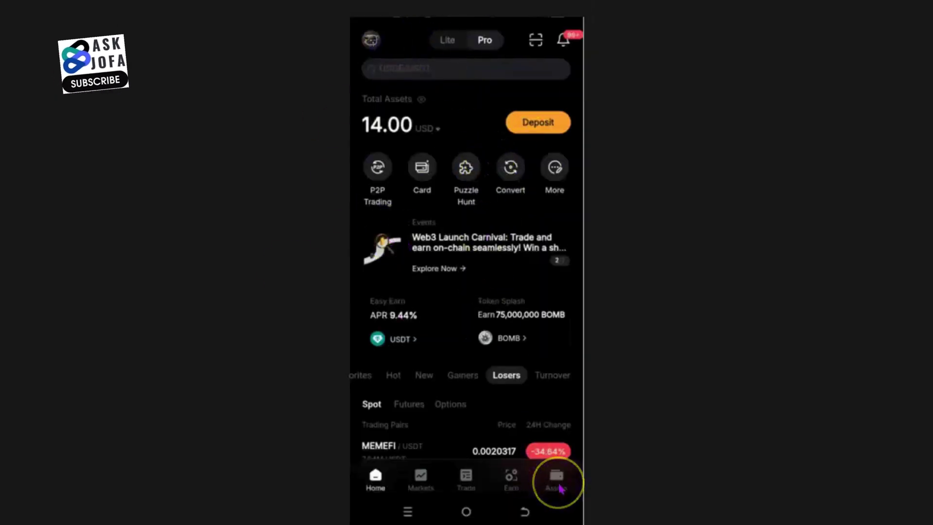
- Reload Bybit's Assets until the Funding account shows 24.78 USD, then view the coin list
{"action": "left_click", "coordinate": [557, 481]}
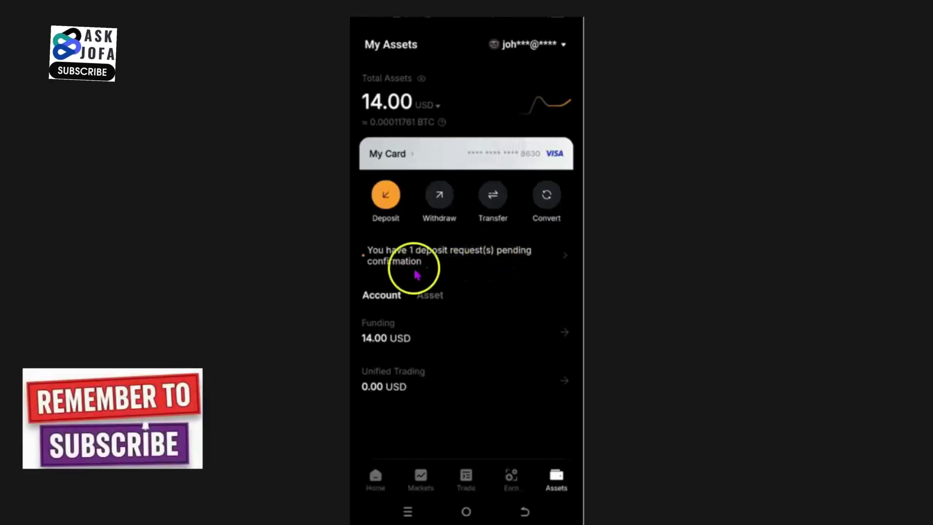
{"action": "left_click", "coordinate": [377, 479]}
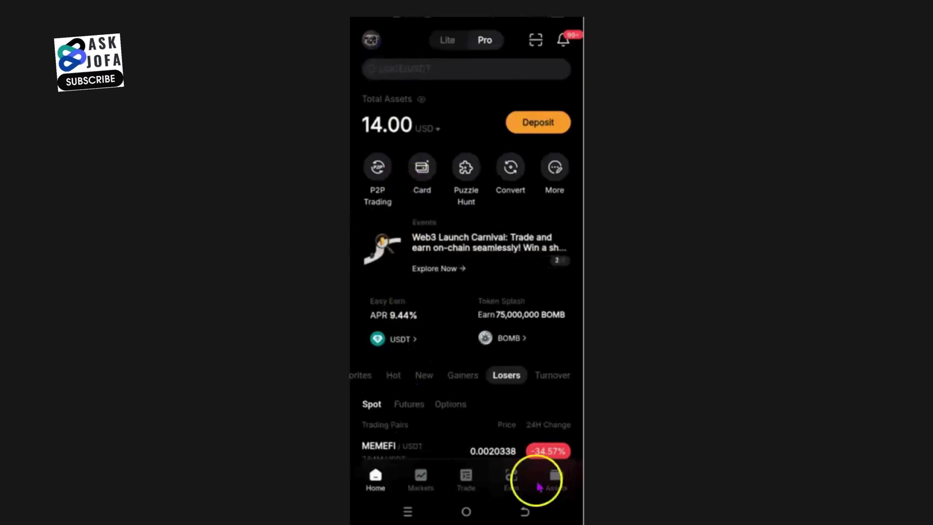
{"action": "left_click", "coordinate": [555, 479]}
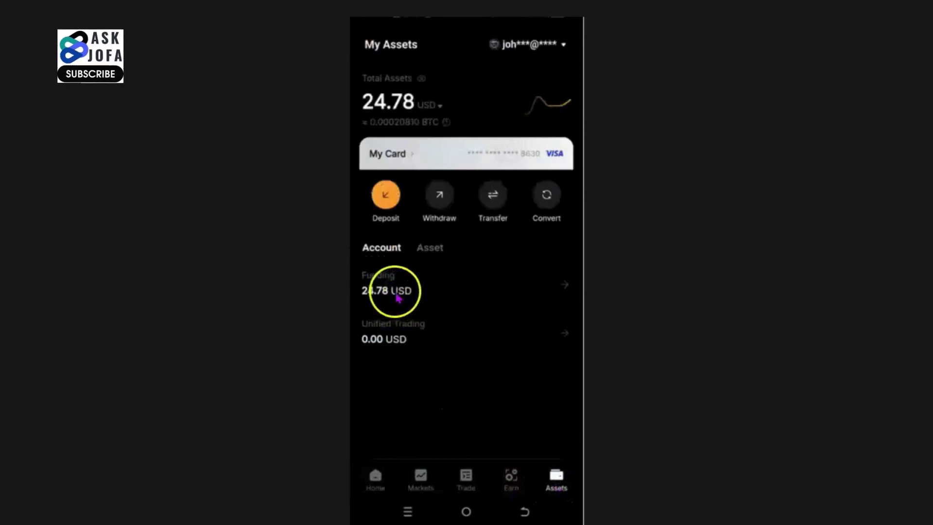
{"action": "left_click", "coordinate": [432, 258]}
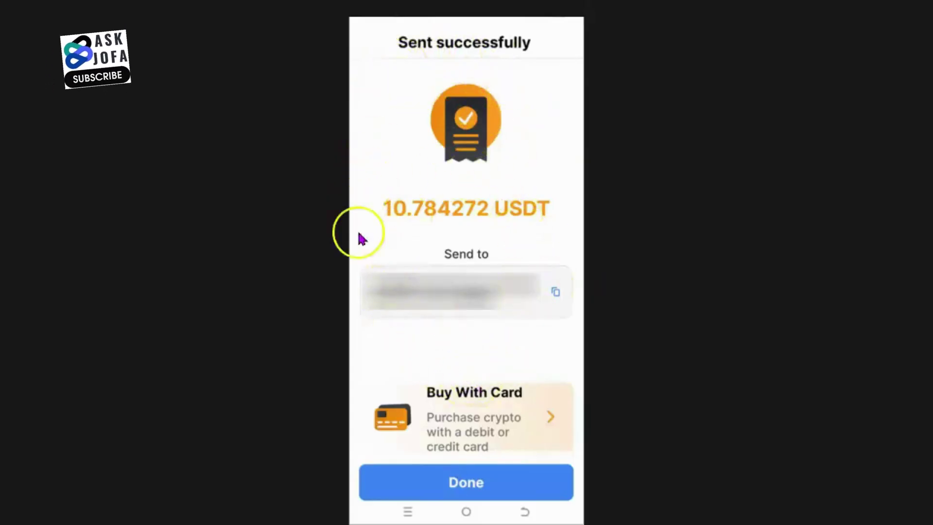
- Close the Sent successfully screen to return to Wallets, now totalling 1.75 USD
{"action": "left_click", "coordinate": [467, 482]}
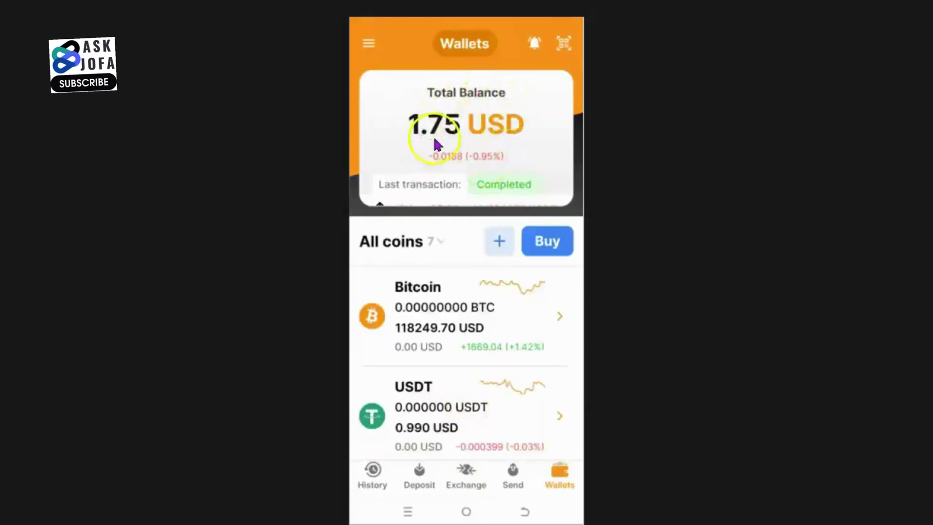